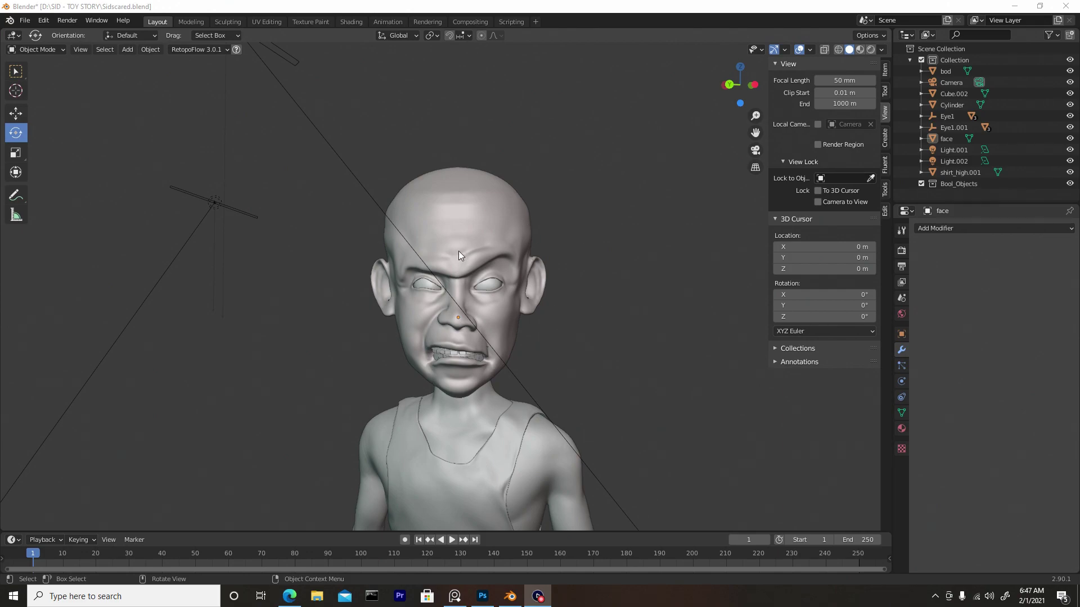
# - Preview the character in rendered shading and return the viewport to solid shading
pyautogui.click(870, 48)
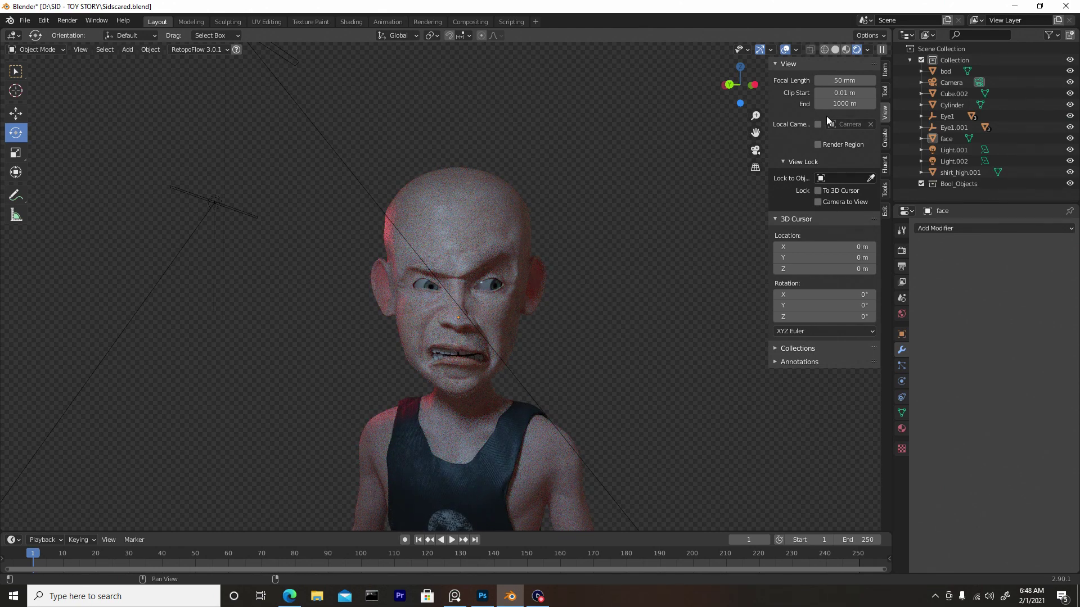
pyautogui.click(836, 49)
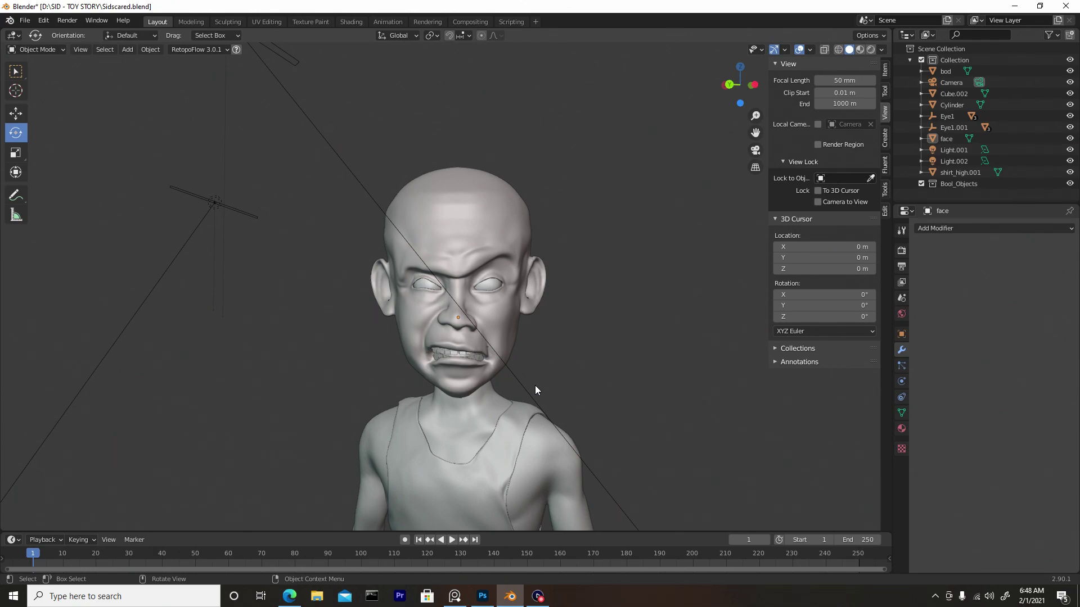
# - Select the character's face mesh and enter Edit Mode on it
pyautogui.scroll(2, 529, 289)
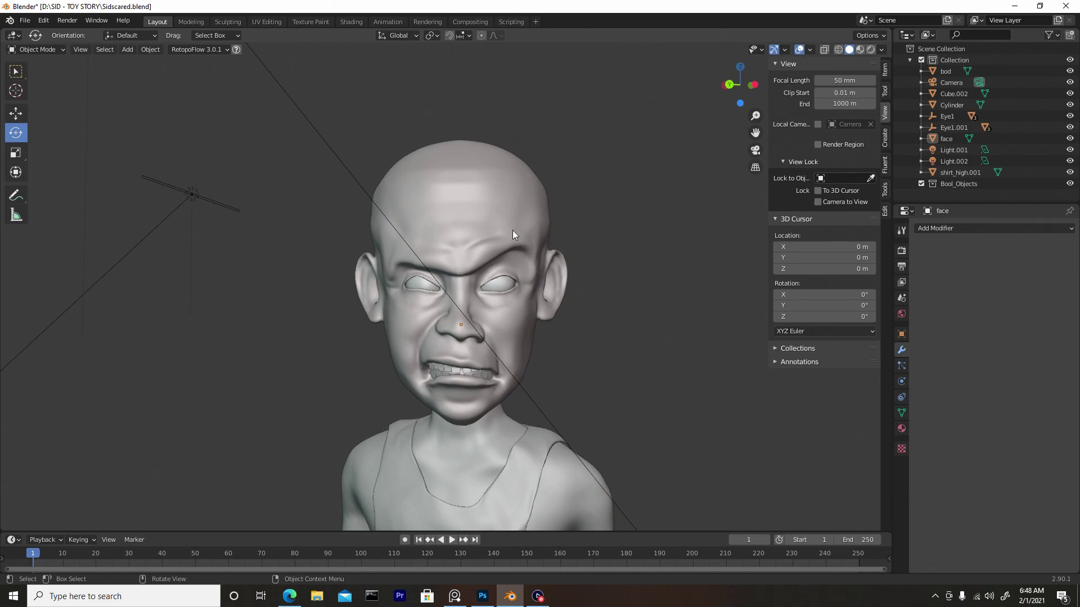
pyautogui.click(498, 213)
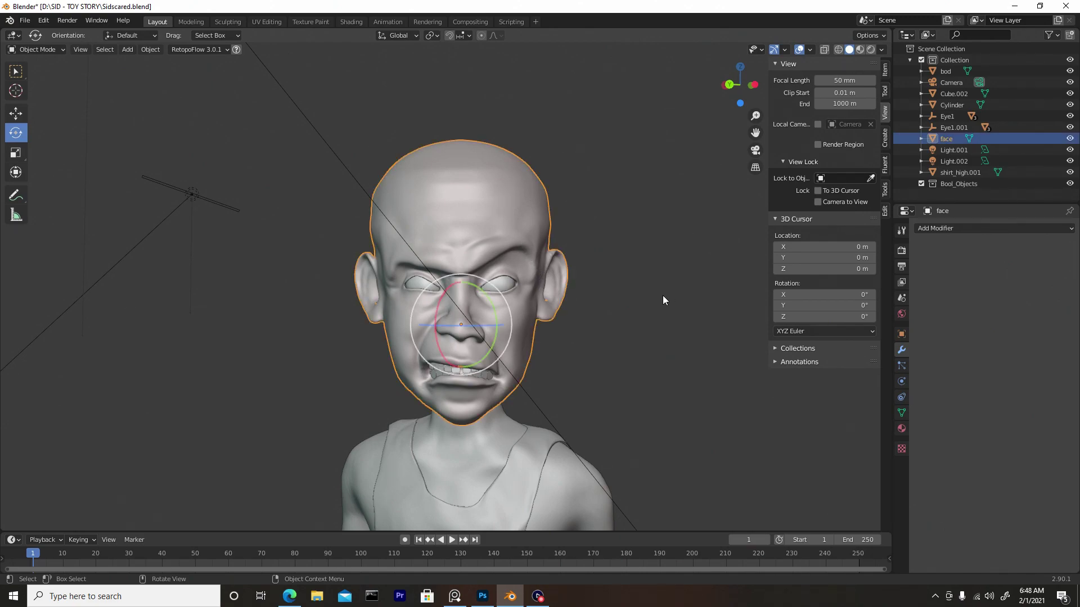
pyautogui.press('Tab')
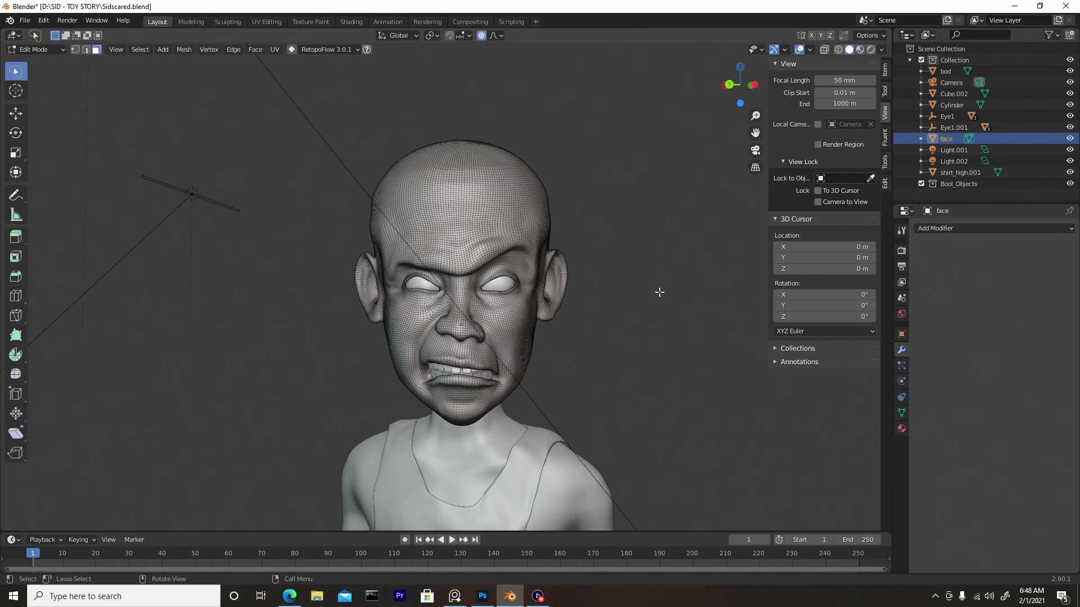
pyautogui.moveTo(530, 246); pyautogui.dragTo(487, 222, button='middle')
pyautogui.scroll(1, 487, 222)
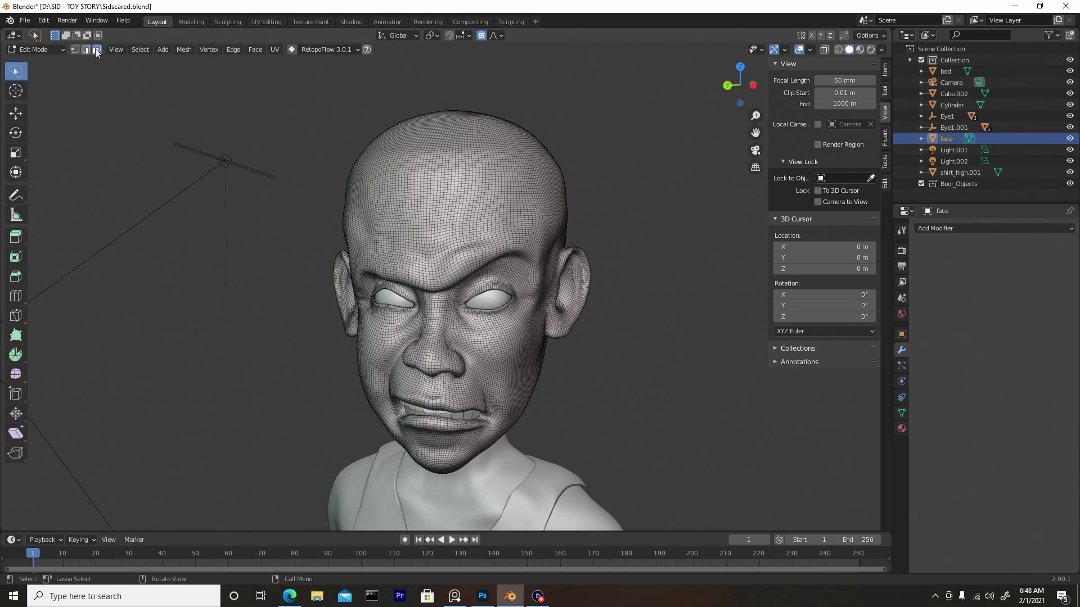
pyautogui.scroll(2, 304, 159)
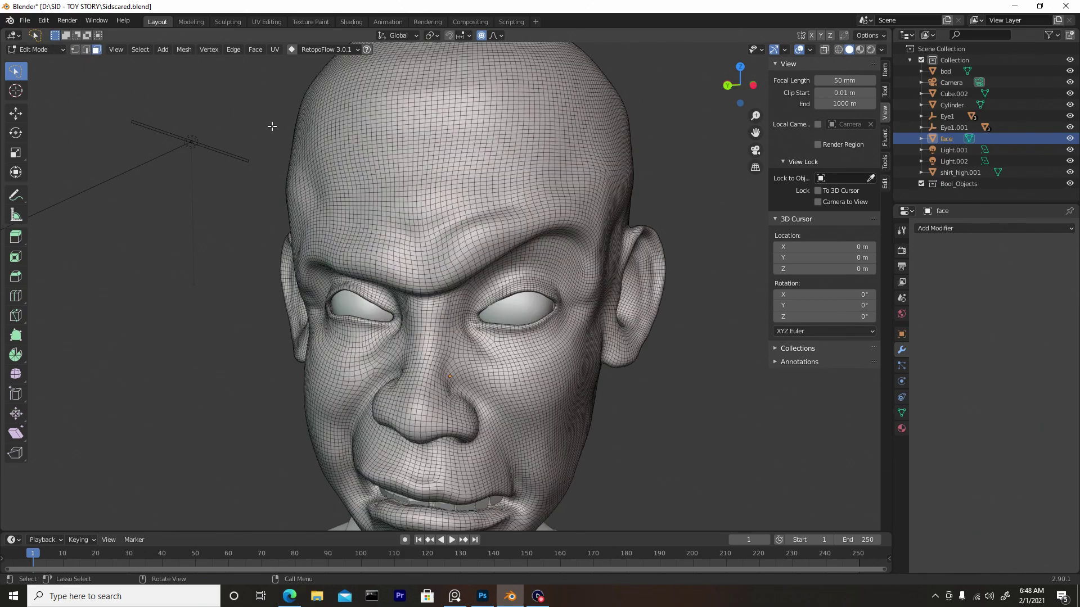
# - Try the vertex and edge selection modes on the forehead and return to face selection
pyautogui.click(76, 50)
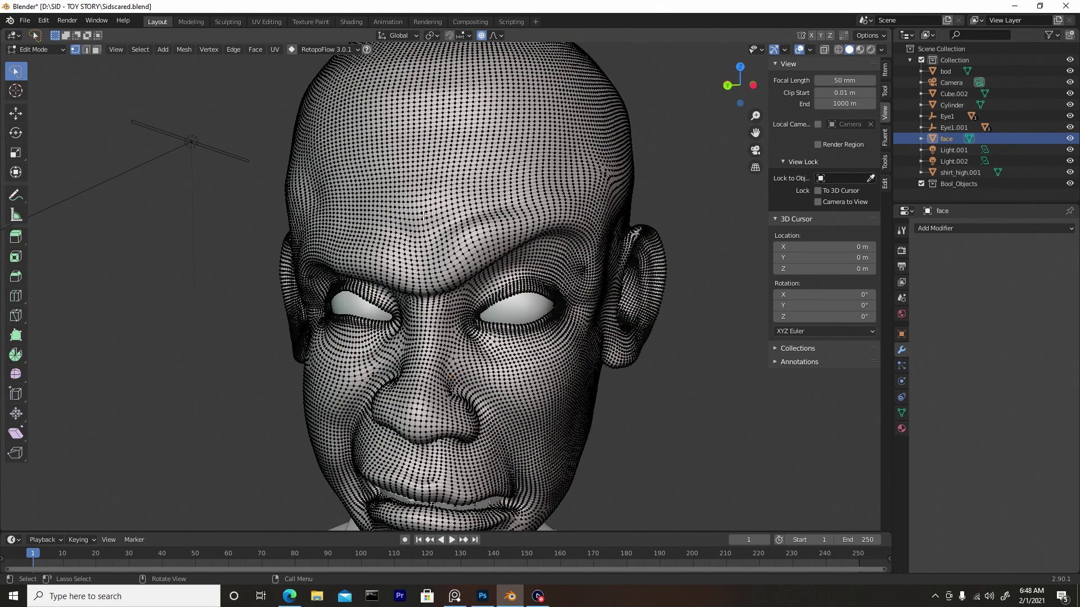
pyautogui.scroll(3, 426, 208)
pyautogui.click(468, 97)
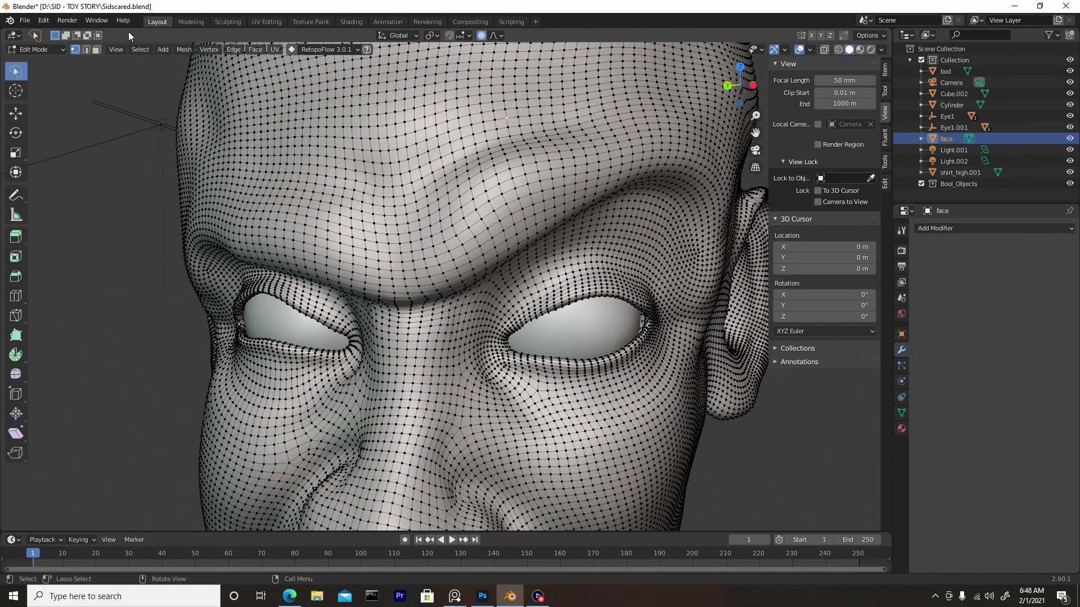
pyautogui.click(86, 49)
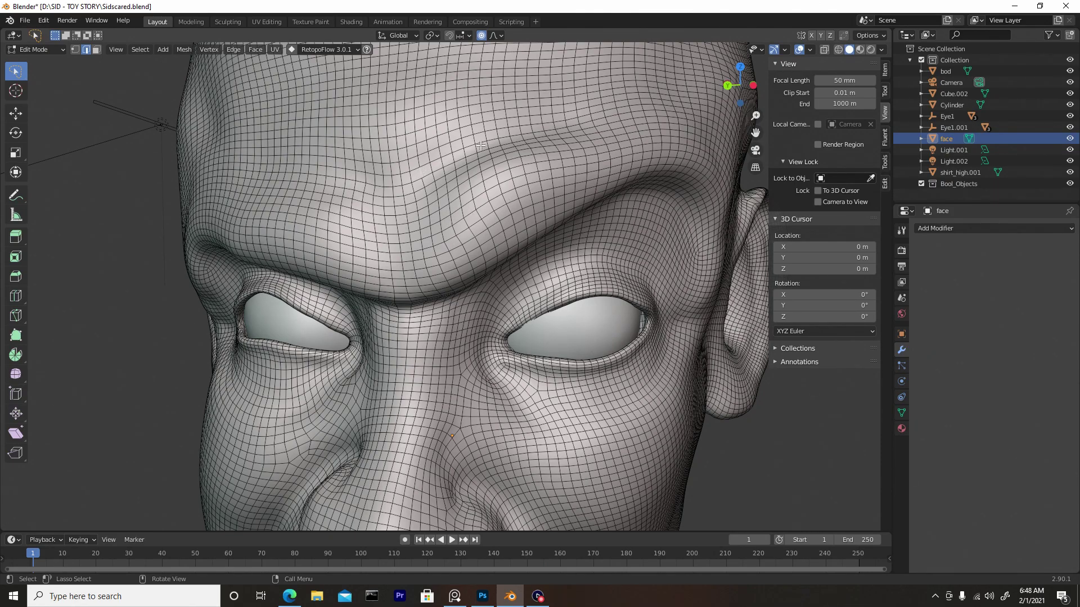
pyautogui.click(96, 49)
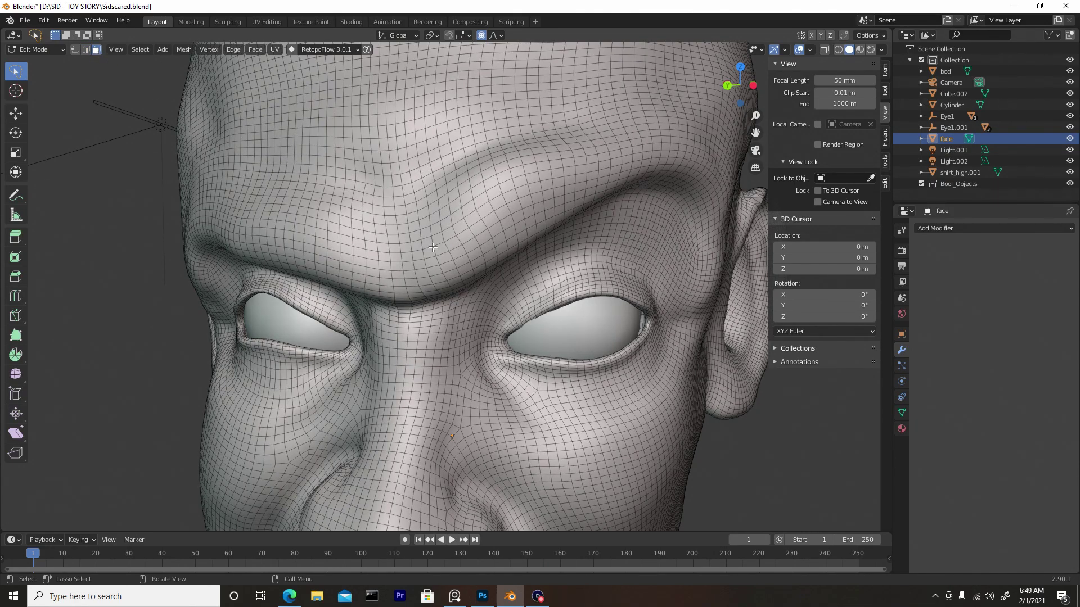
# - Try selecting single faces and a lassoed patch on the forehead, and clear the selection
pyautogui.keyDown('shift'); pyautogui.click(444, 213); pyautogui.keyUp('shift')
pyautogui.scroll(-3, 433, 164)
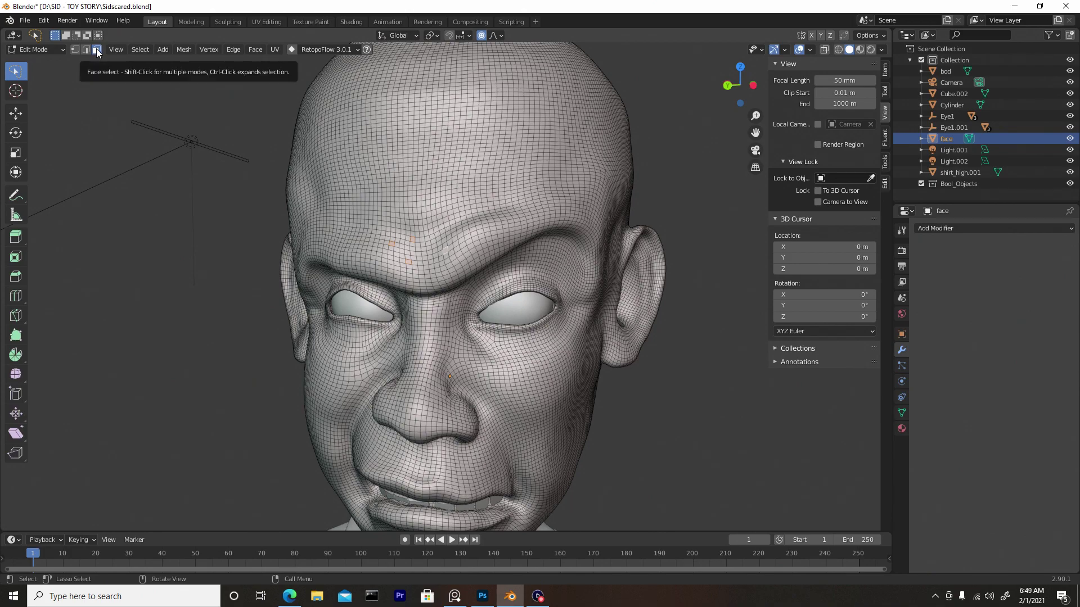
pyautogui.moveTo(527, 132); pyautogui.dragTo(363, 149)
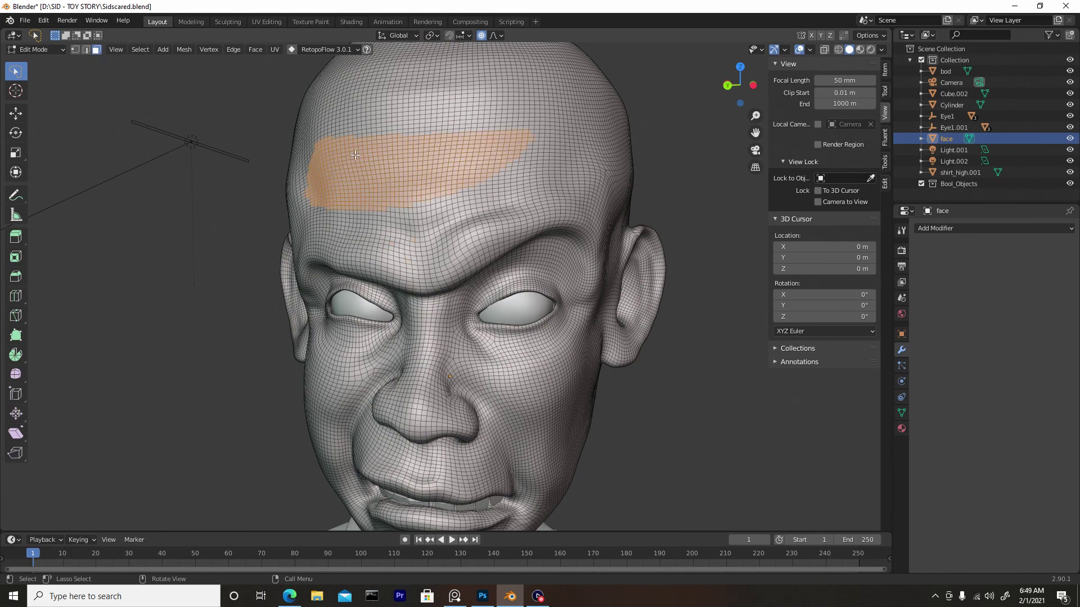
pyautogui.click(190, 106)
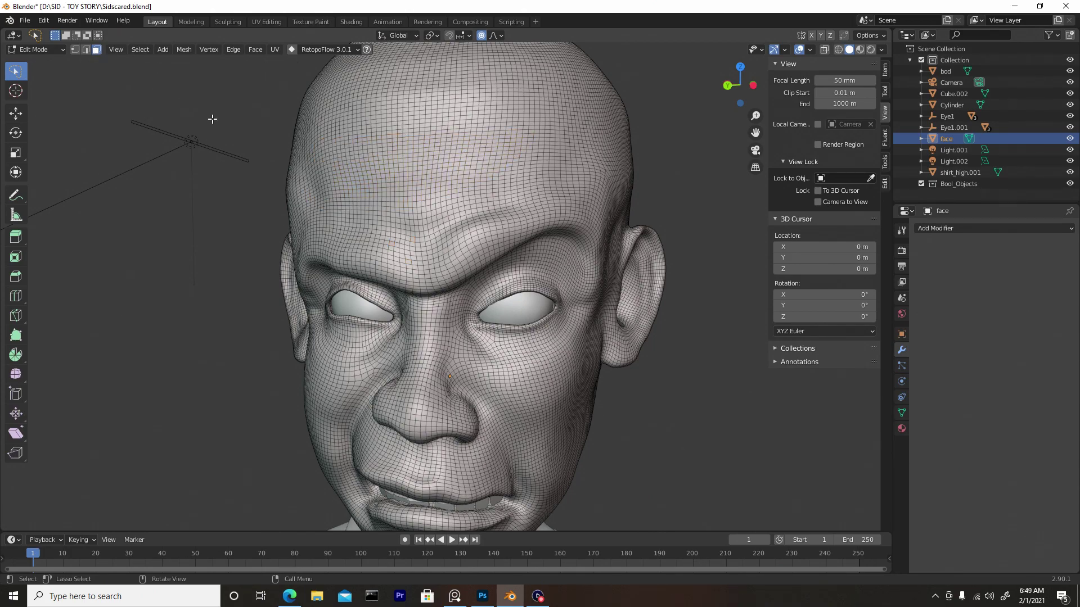
# - Choose Select Lasso as the selection tool for the face mesh
pyautogui.click(17, 73)
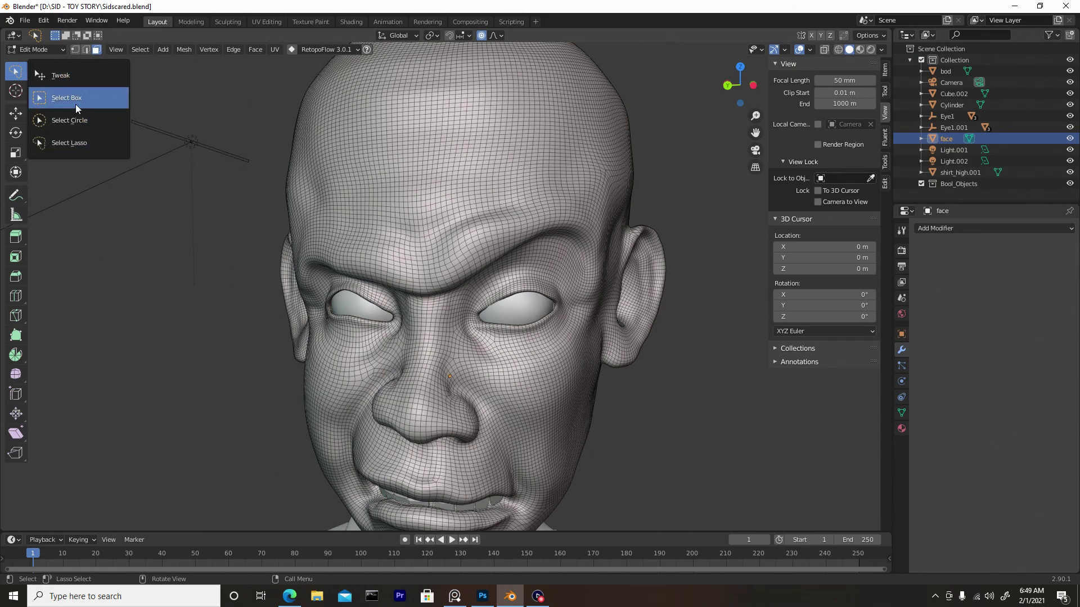
pyautogui.click(85, 142)
pyautogui.scroll(-3, 225, 145)
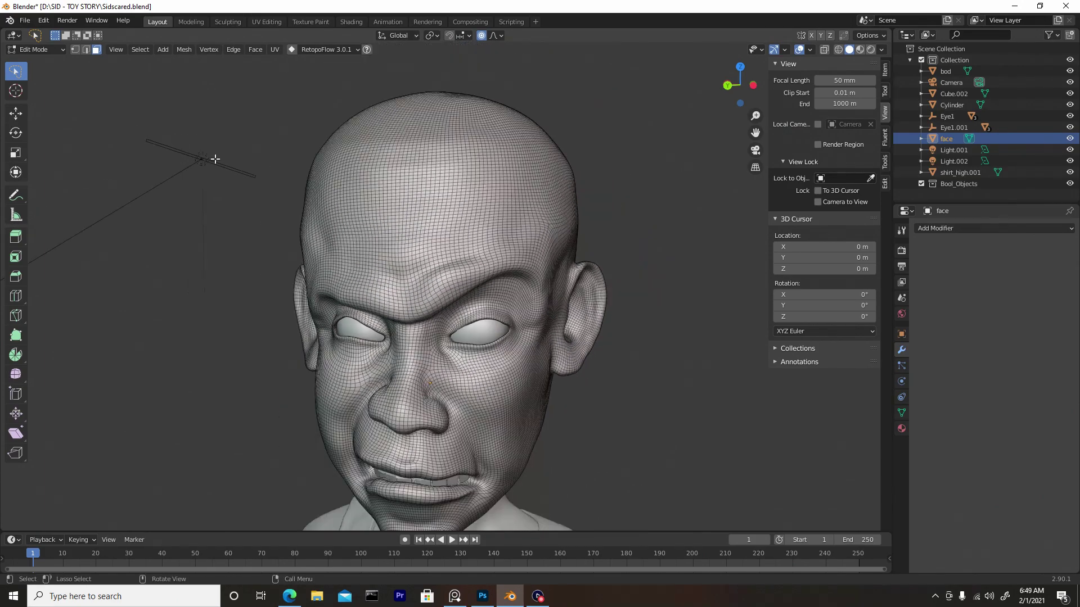
# - Try lasso-selecting the upper head from the front without X-ray, and clear the selection
pyautogui.scroll(2, 227, 188)
pyautogui.moveTo(604, 105)
pyautogui.mouseDown()
pyautogui.moveTo(587, 216)
pyautogui.moveTo(540, 246)
pyautogui.moveTo(389, 196)
pyautogui.moveTo(270, 212)
pyautogui.moveTo(257, 126)
pyautogui.moveTo(329, 76)
pyautogui.moveTo(427, 63)
pyautogui.moveTo(501, 83)
pyautogui.mouseUp()
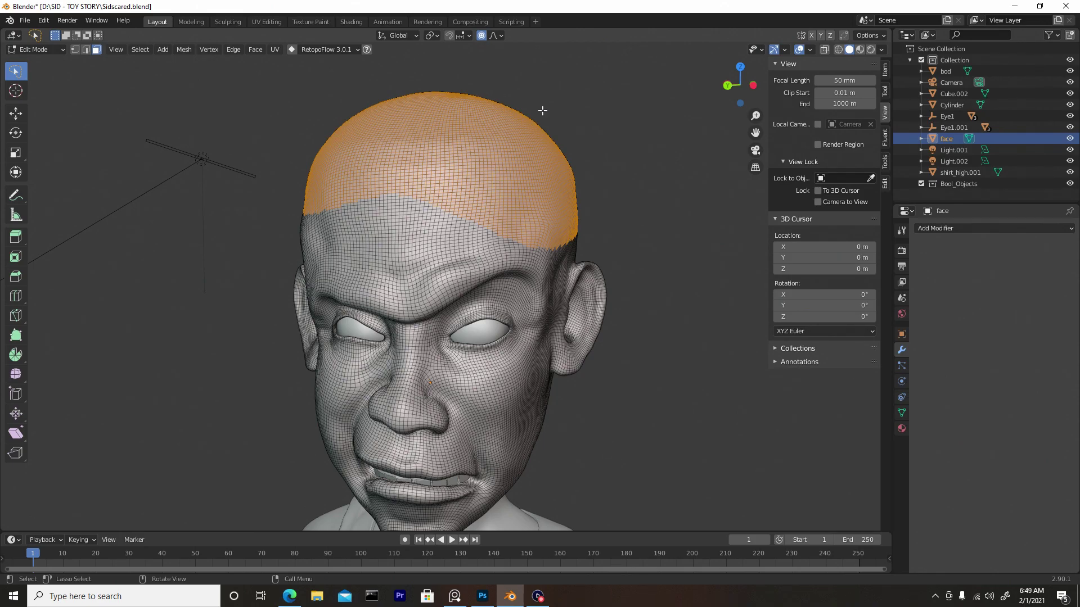
pyautogui.moveTo(579, 111)
pyautogui.mouseDown(button='middle')
pyautogui.moveTo(258, 144)
pyautogui.moveTo(584, 124)
pyautogui.mouseUp(button='middle')
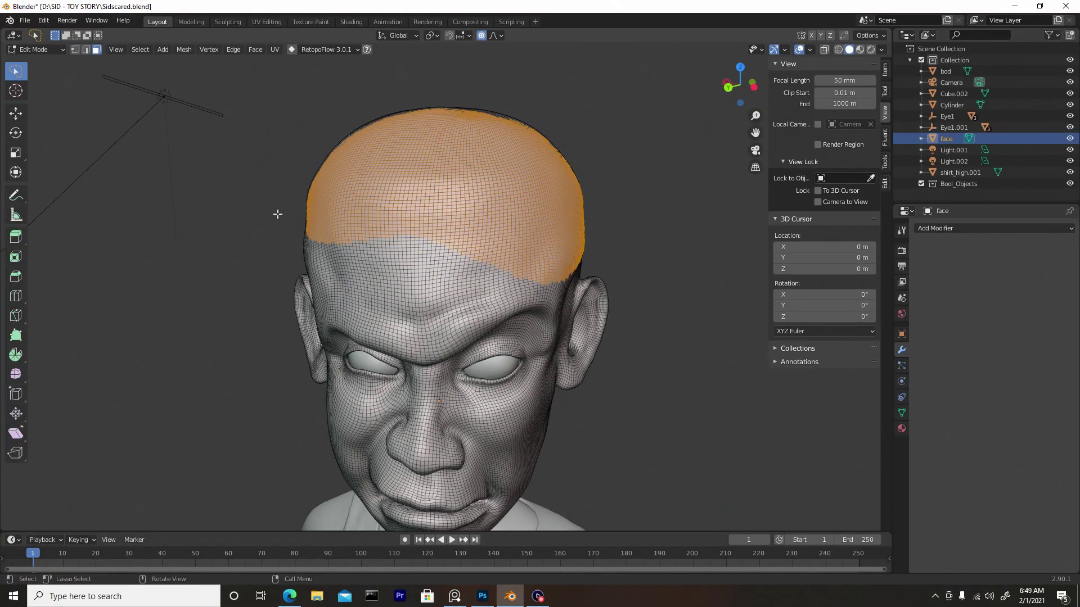
pyautogui.moveTo(537, 170); pyautogui.dragTo(640, 121, button='middle')
pyautogui.click(640, 121)
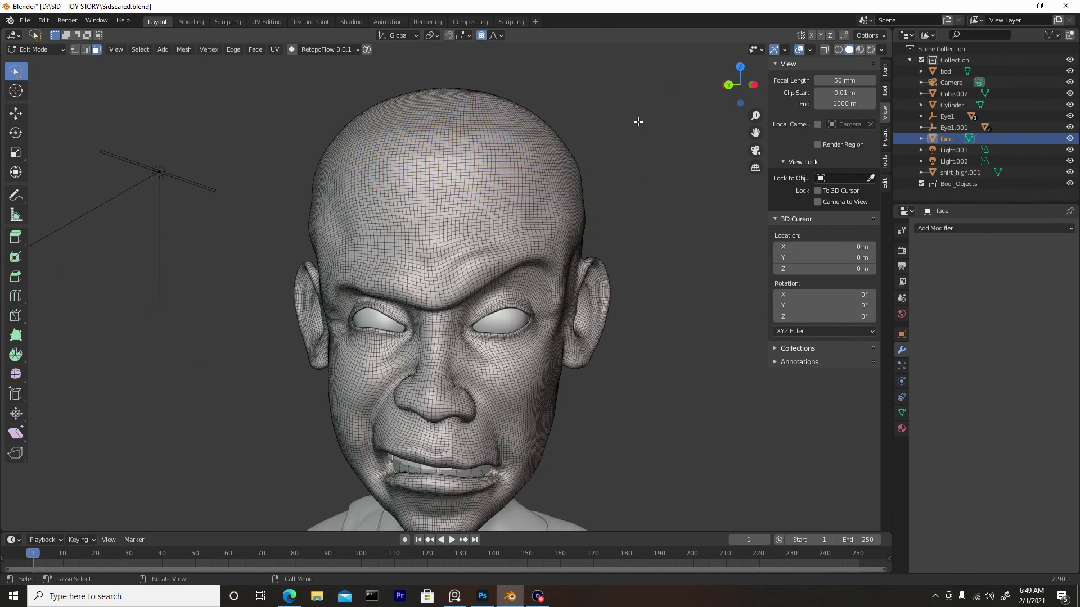
# - With X-ray enabled, lasso-select the scalp faces behind the hairline on both sides of the head, and turn X-ray off
pyautogui.hotkey('alt', 'z')
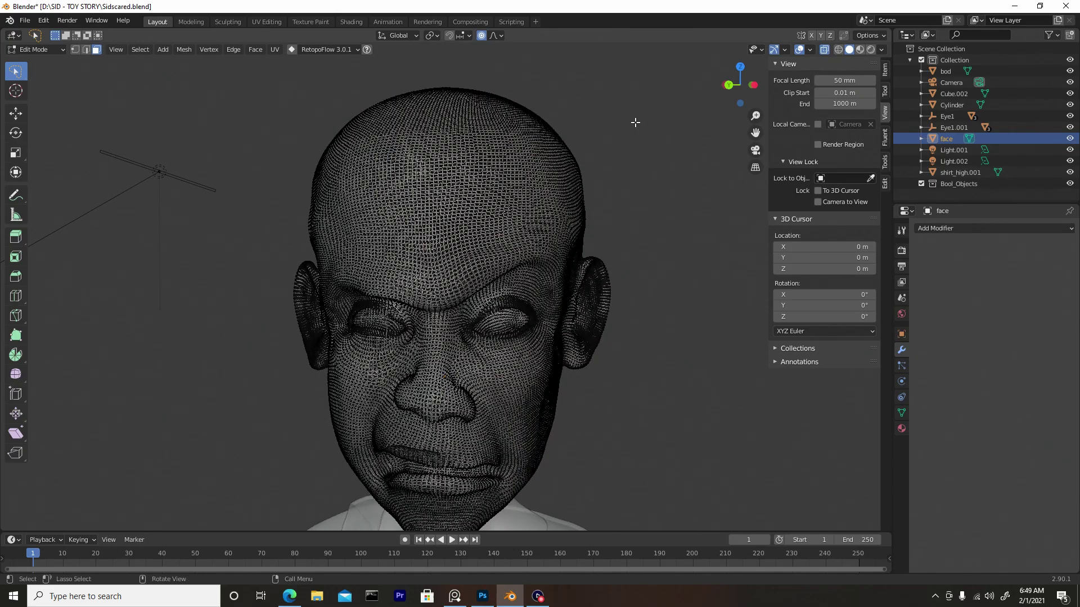
pyautogui.moveTo(607, 136); pyautogui.dragTo(494, 134, button='middle')
pyautogui.moveTo(640, 129)
pyautogui.mouseDown()
pyautogui.moveTo(531, 378)
pyautogui.moveTo(462, 401)
pyautogui.moveTo(424, 390)
pyautogui.moveTo(414, 356)
pyautogui.moveTo(422, 277)
pyautogui.moveTo(408, 247)
pyautogui.moveTo(344, 229)
pyautogui.moveTo(313, 284)
pyautogui.moveTo(283, 209)
pyautogui.moveTo(220, 127)
pyautogui.moveTo(239, 89)
pyautogui.moveTo(337, 76)
pyautogui.moveTo(358, 84)
pyautogui.mouseUp()
pyautogui.moveTo(233, 104); pyautogui.dragTo(356, 119, button='middle')
pyautogui.scroll(-3, 369, 191)
pyautogui.moveTo(368, 191); pyautogui.dragTo(504, 261, button='middle')
pyautogui.scroll(2, 504, 262)
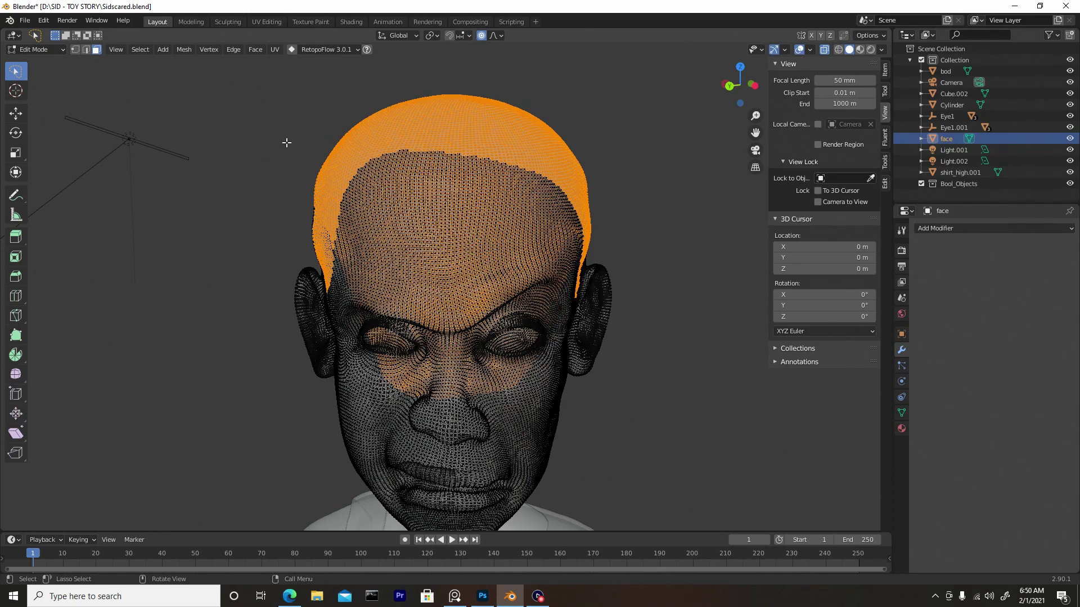
pyautogui.press('alt')
pyautogui.hotkey('alt', 'z')
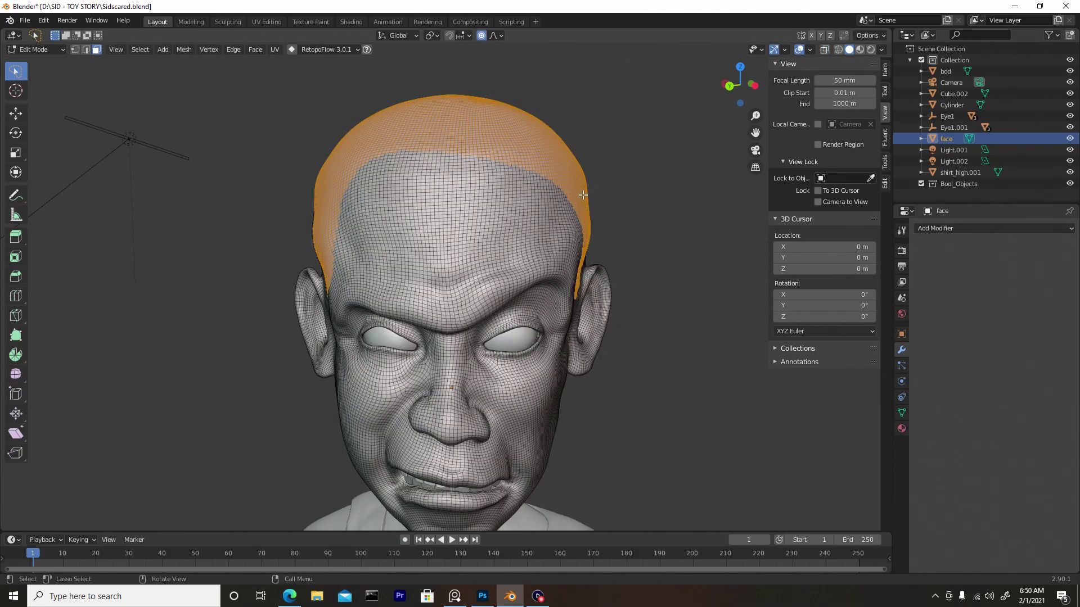
pyautogui.moveTo(587, 208); pyautogui.dragTo(457, 162, button='middle')
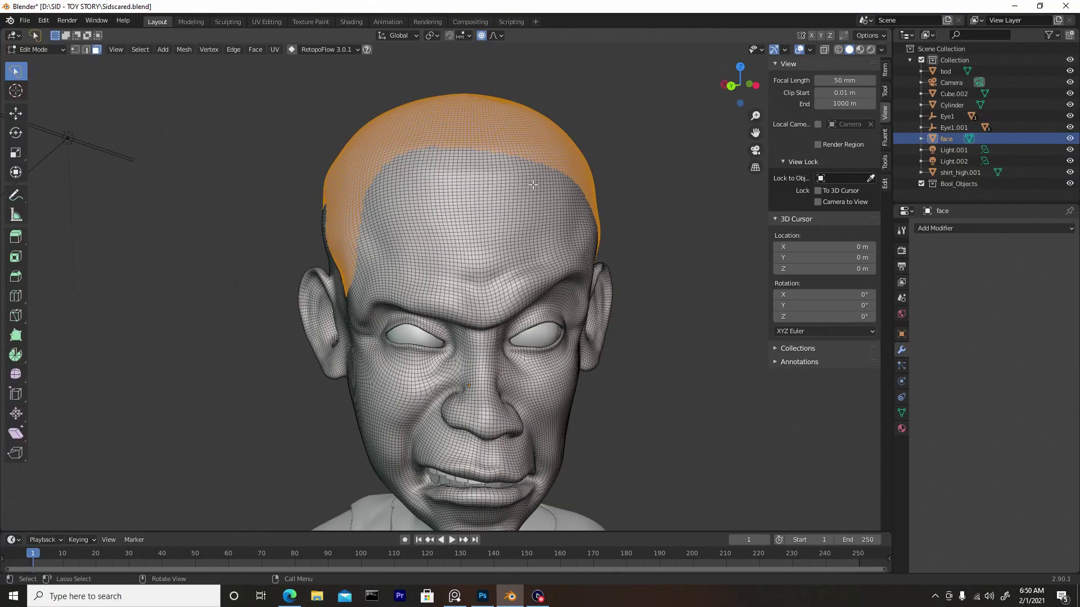
pyautogui.moveTo(533, 185)
pyautogui.mouseDown(button='middle')
pyautogui.moveTo(558, 197)
pyautogui.moveTo(557, 209)
pyautogui.moveTo(538, 208)
pyautogui.mouseUp(button='middle')
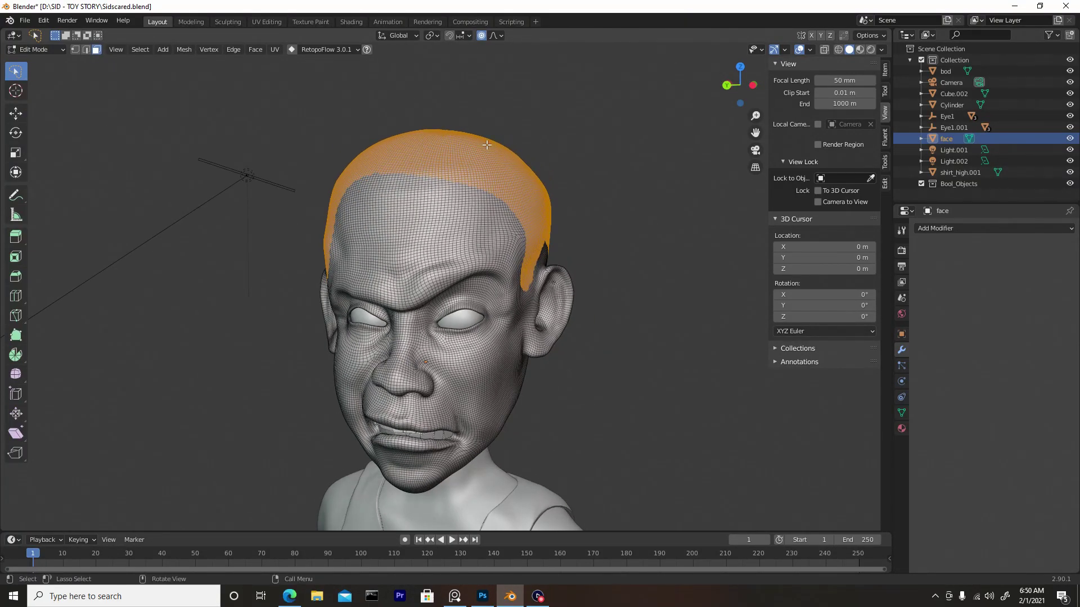
# - Create a vertex group named Hair on the face mesh and assign the selected scalp faces to it
pyautogui.click(901, 412)
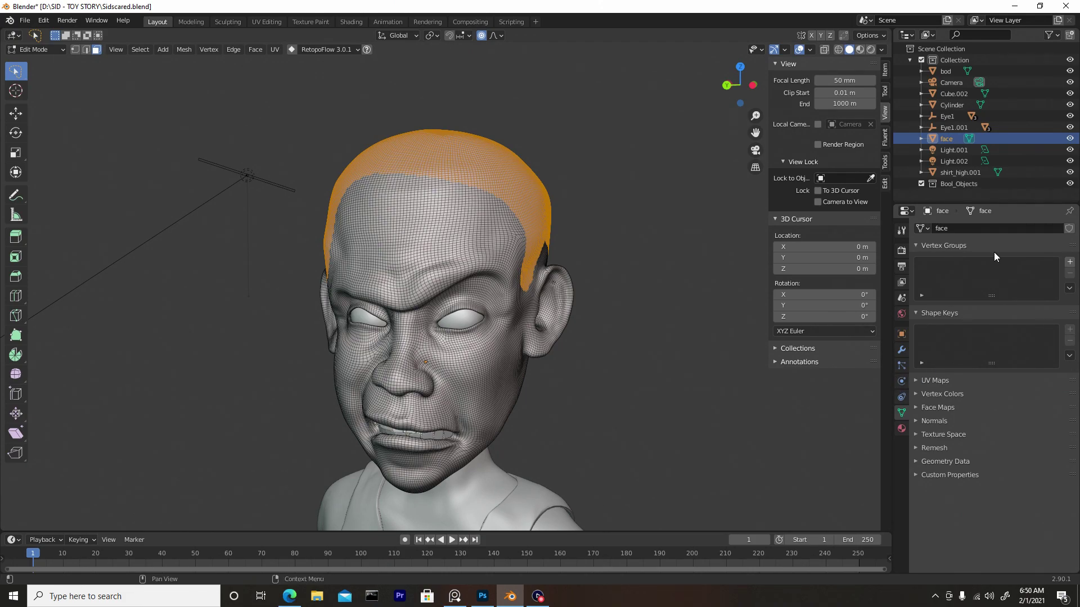
pyautogui.click(1069, 263)
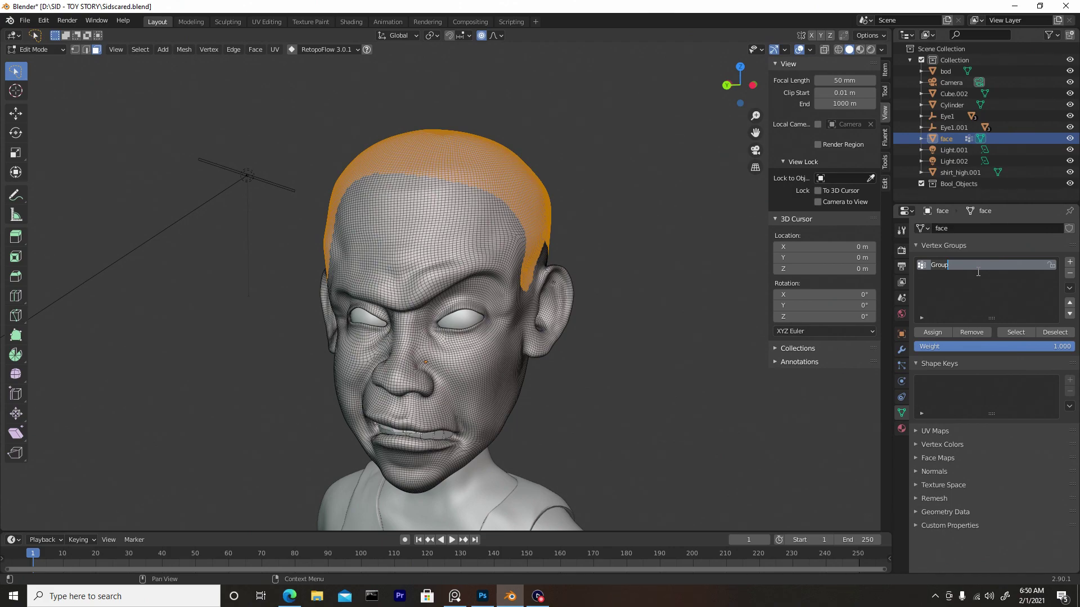
pyautogui.write('Hair')
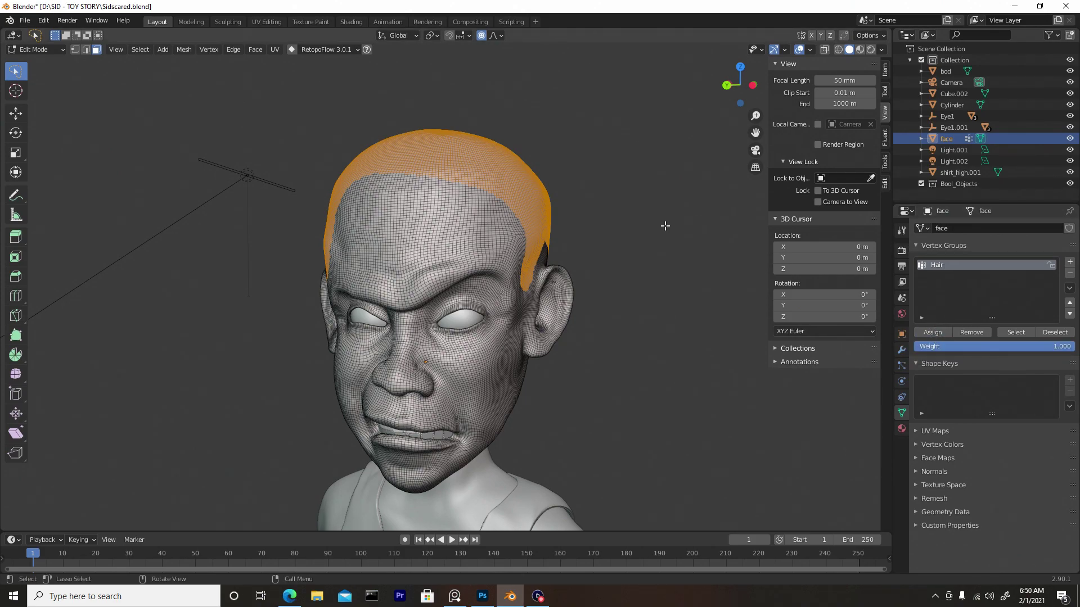
# - Test the Hair vertex group by clearing the selection, reselecting its faces and deselecting them again
pyautogui.click(664, 223)
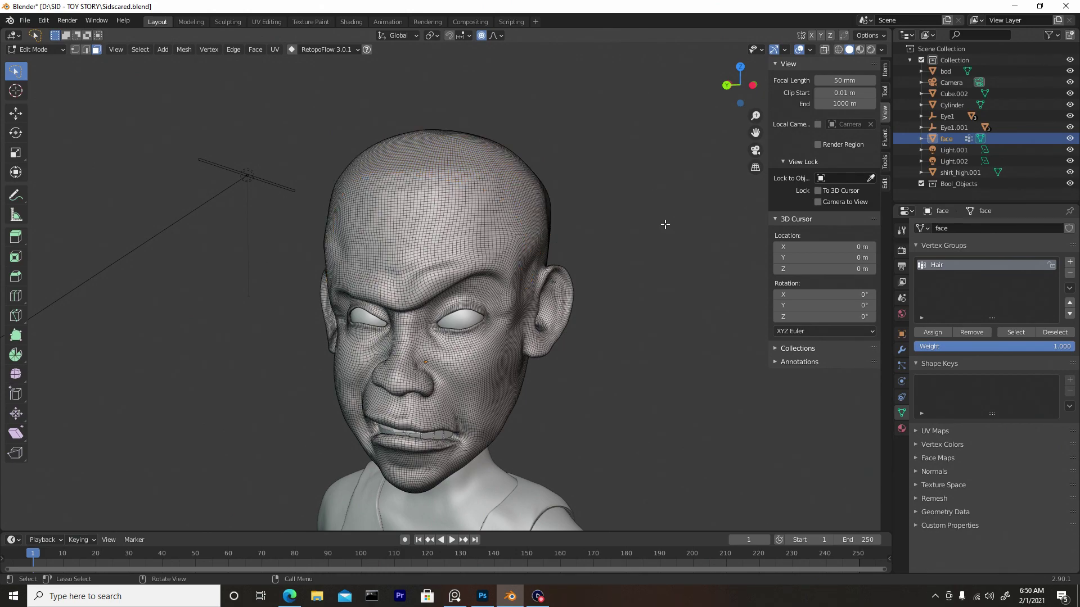
pyautogui.click(1009, 332)
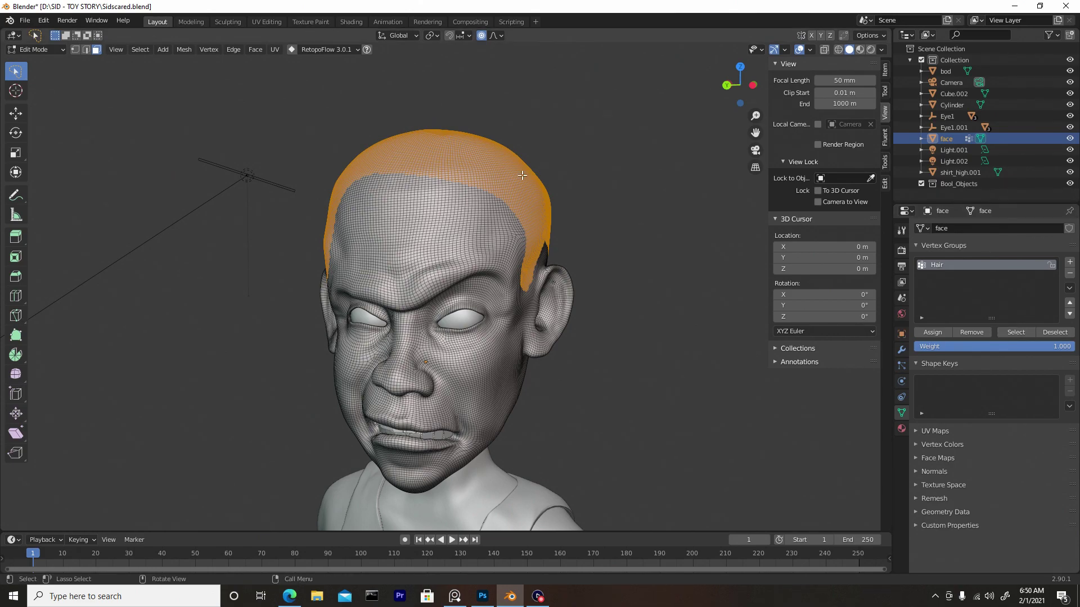
pyautogui.hotkey('ctrl', 'z')
pyautogui.click(1010, 332)
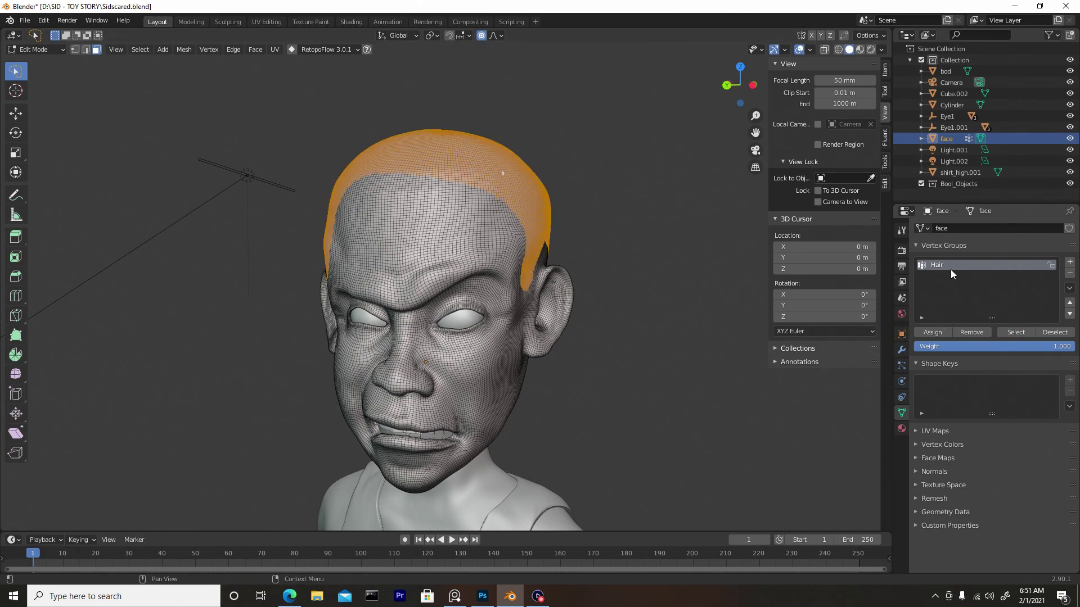
pyautogui.click(1055, 332)
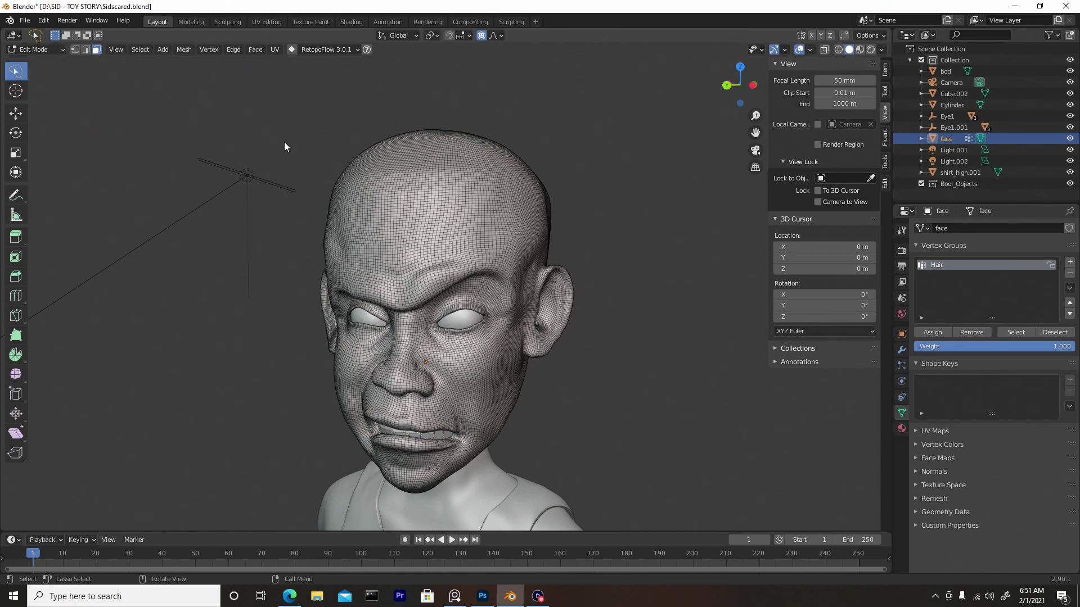
# - Return to Object Mode, reselect the face mesh and add a new particle system to it
pyautogui.press('Tab')
pyautogui.click(589, 154)
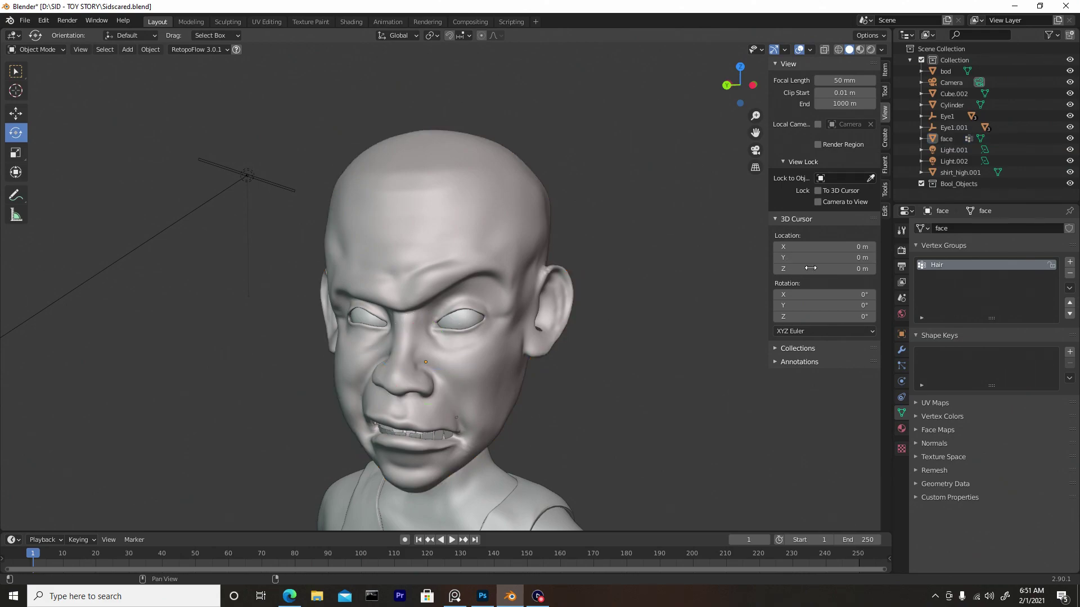
pyautogui.click(423, 171)
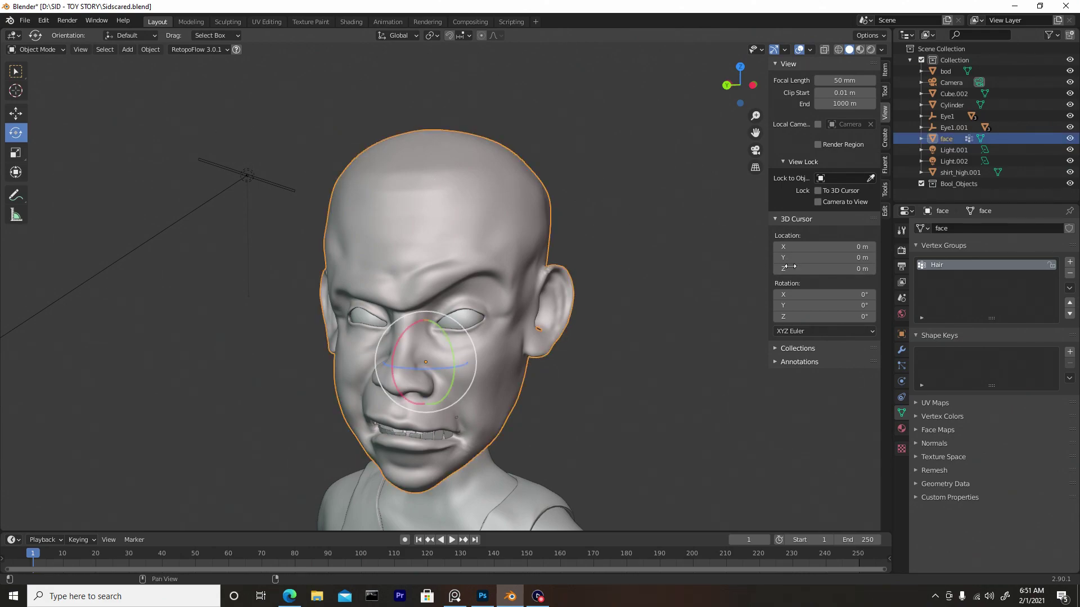
pyautogui.click(903, 366)
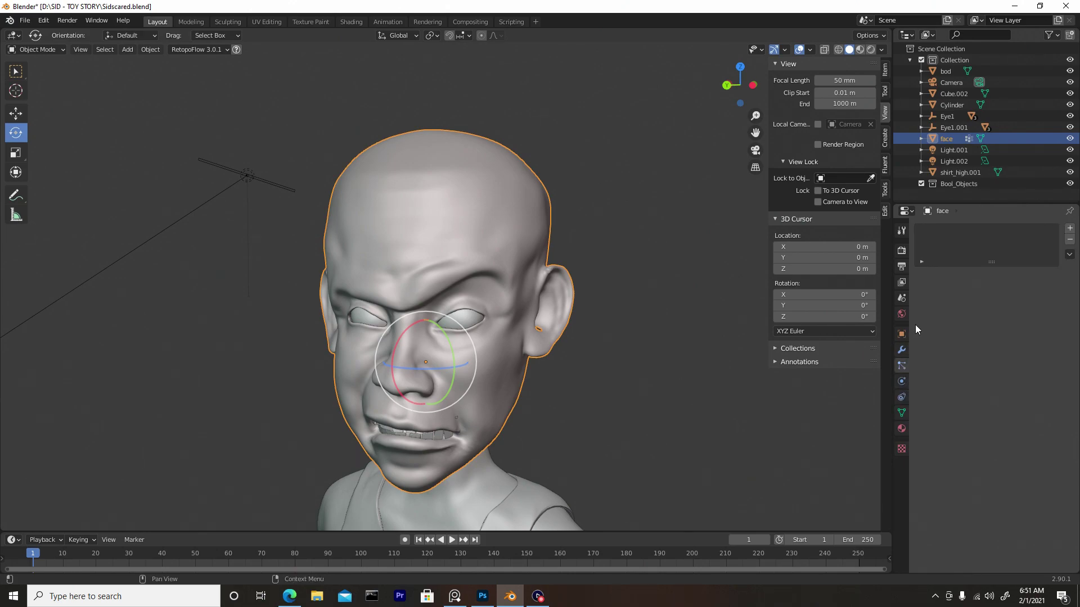
pyautogui.click(1070, 229)
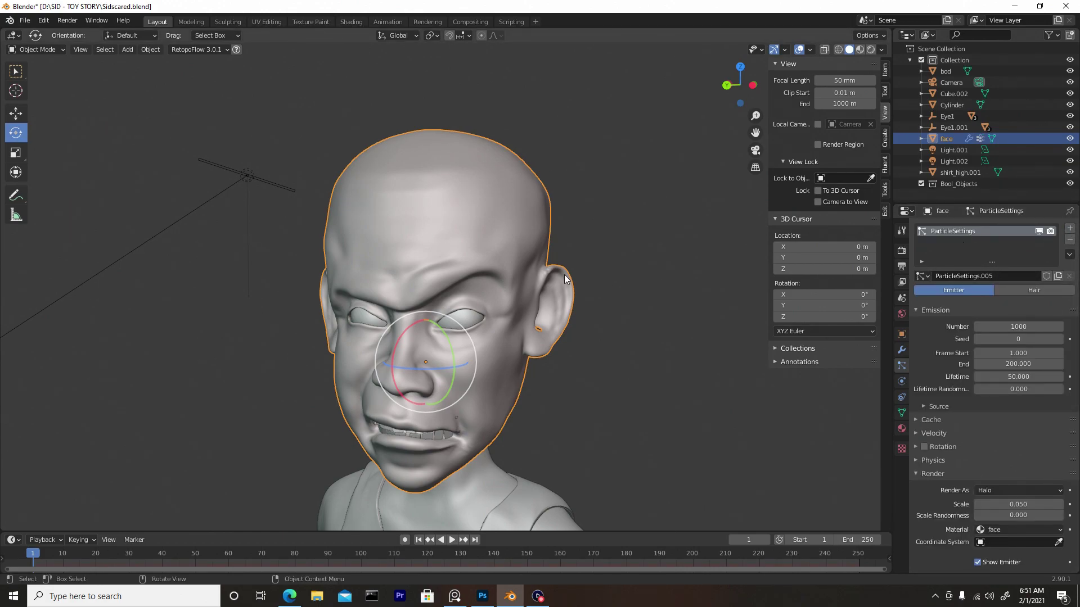
# - Change the face mesh's new particle system type to Hair
pyautogui.click(1034, 291)
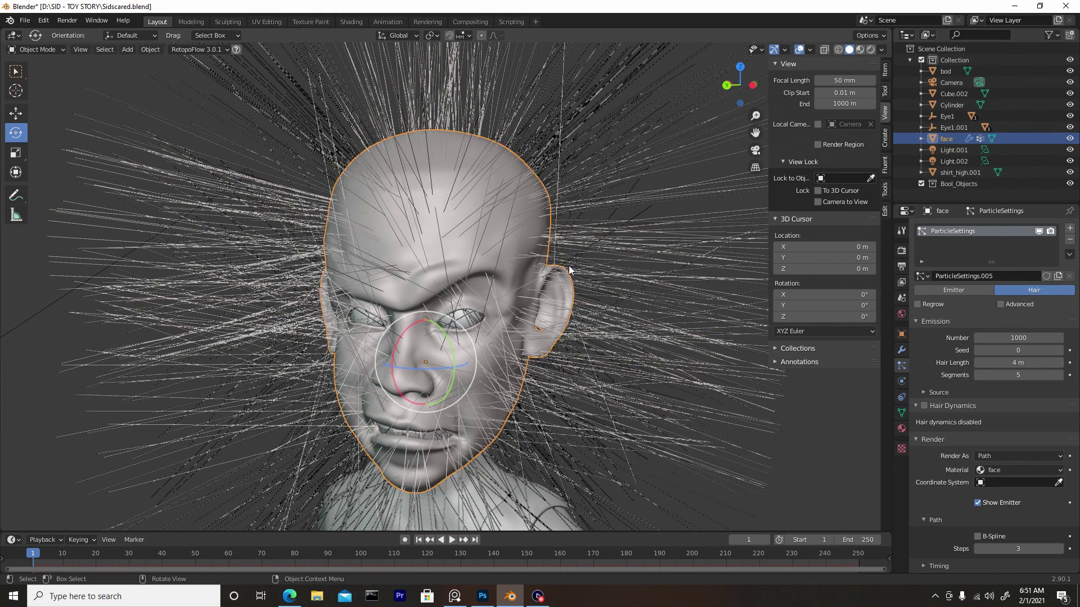
pyautogui.click(46, 51)
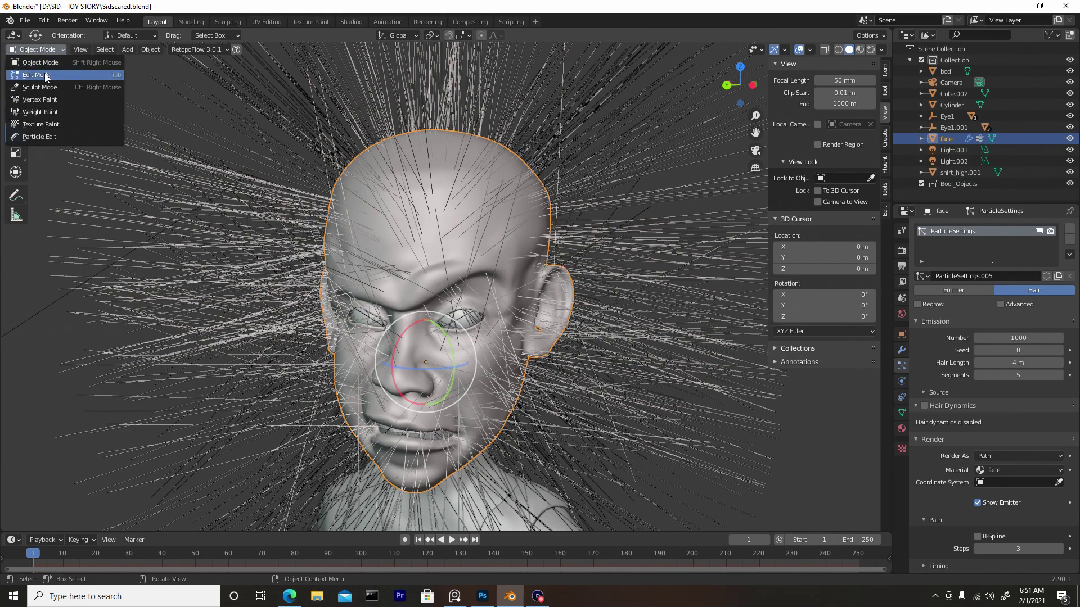
pyautogui.click(44, 73)
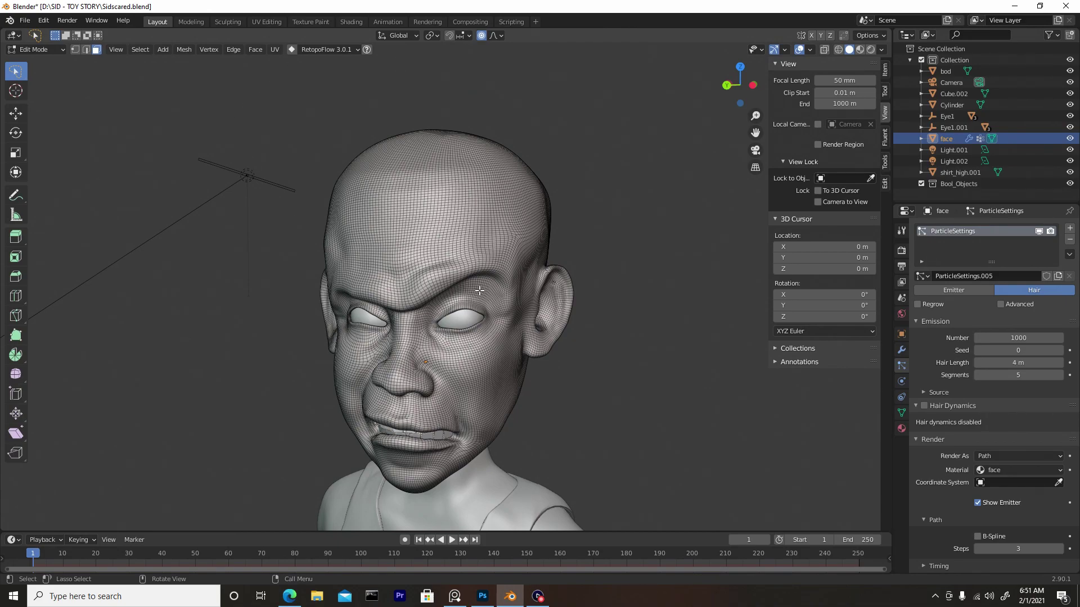
pyautogui.click(35, 50)
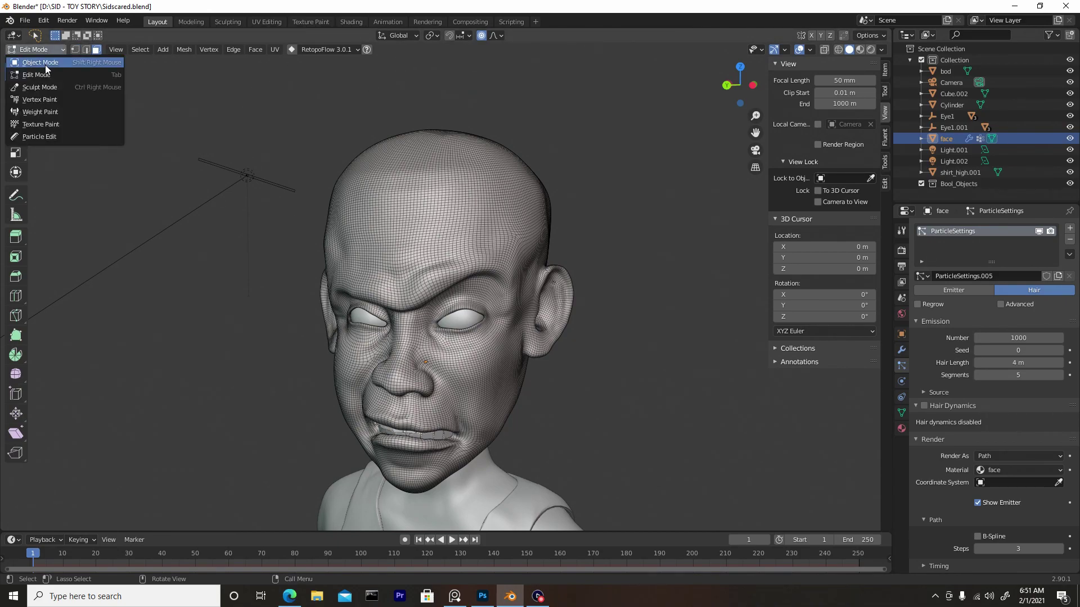
pyautogui.click(46, 68)
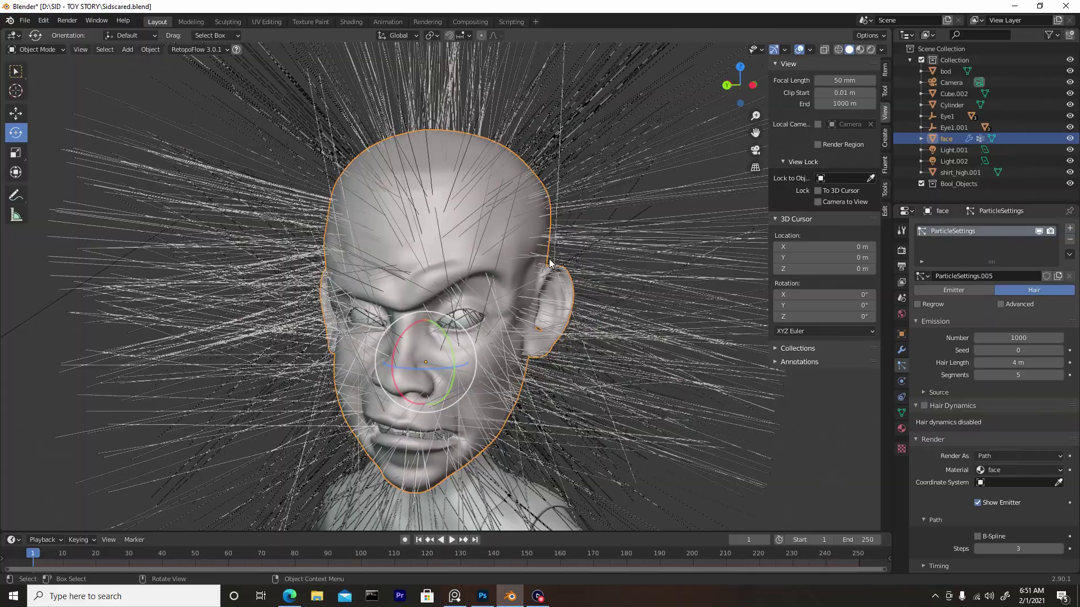
# - Restrict the hair growth to the scalp by assigning the Hair vertex group to the particle system's density
pyautogui.moveTo(550, 260)
pyautogui.mouseDown(button='middle')
pyautogui.moveTo(487, 265)
pyautogui.moveTo(543, 253)
pyautogui.mouseUp(button='middle')
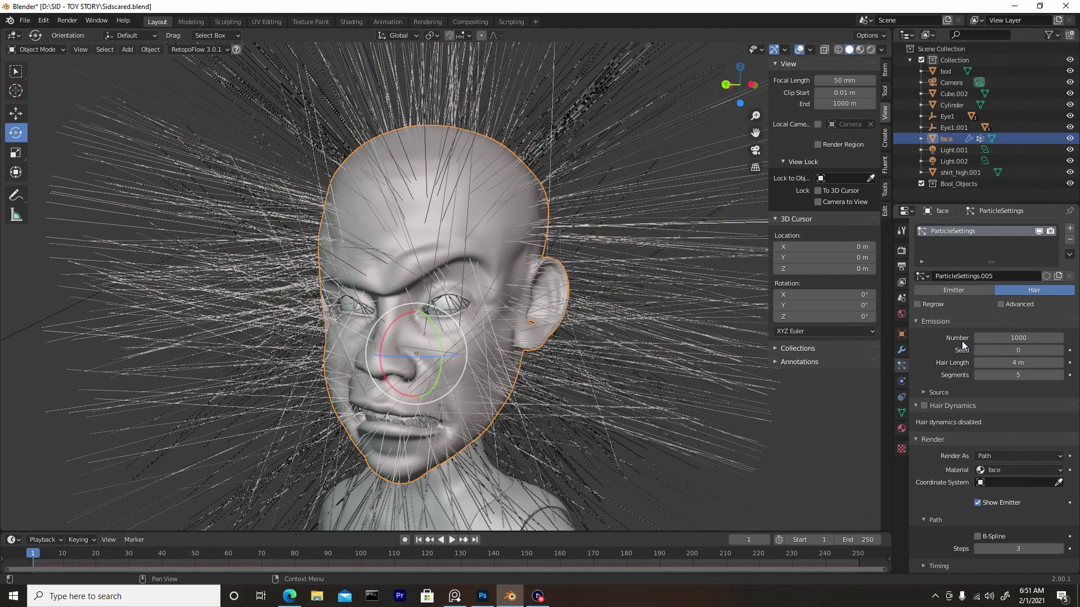
pyautogui.scroll(-12, 962, 342)
pyautogui.scroll(-5, 964, 345)
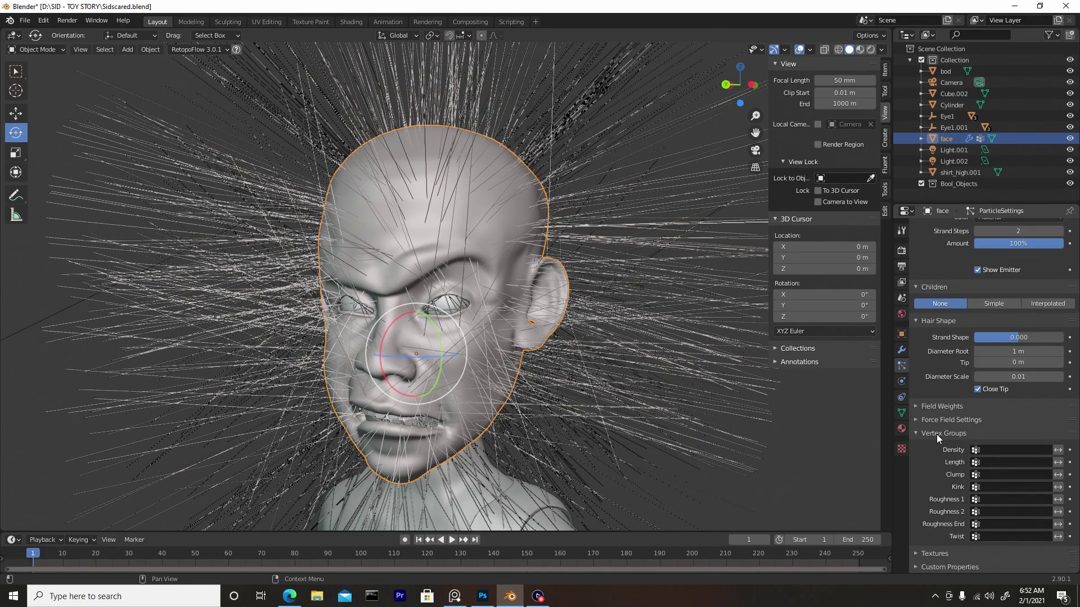
pyautogui.click(1009, 450)
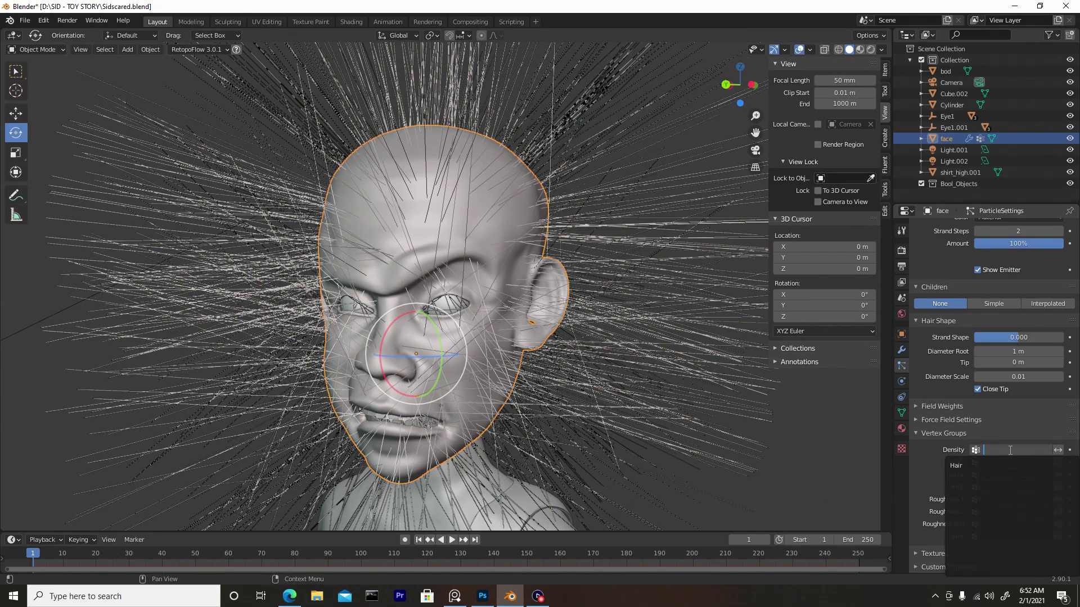
pyautogui.click(977, 465)
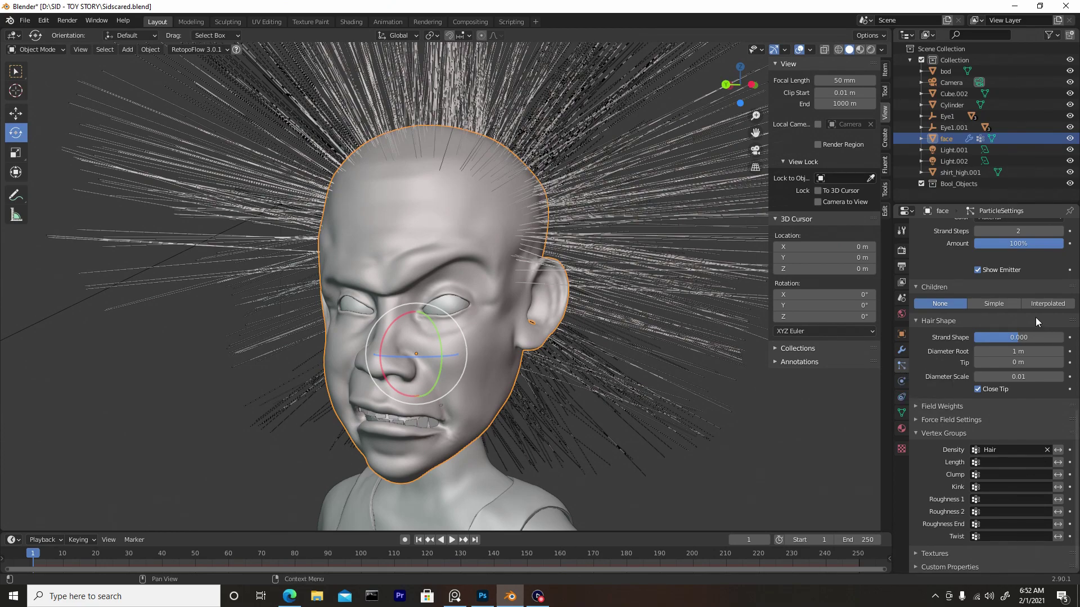
# - Configure the hair emission with 800 strands, seed 5 and a hair length of 1.17 m
pyautogui.scroll(5, 963, 355)
pyautogui.scroll(13, 963, 354)
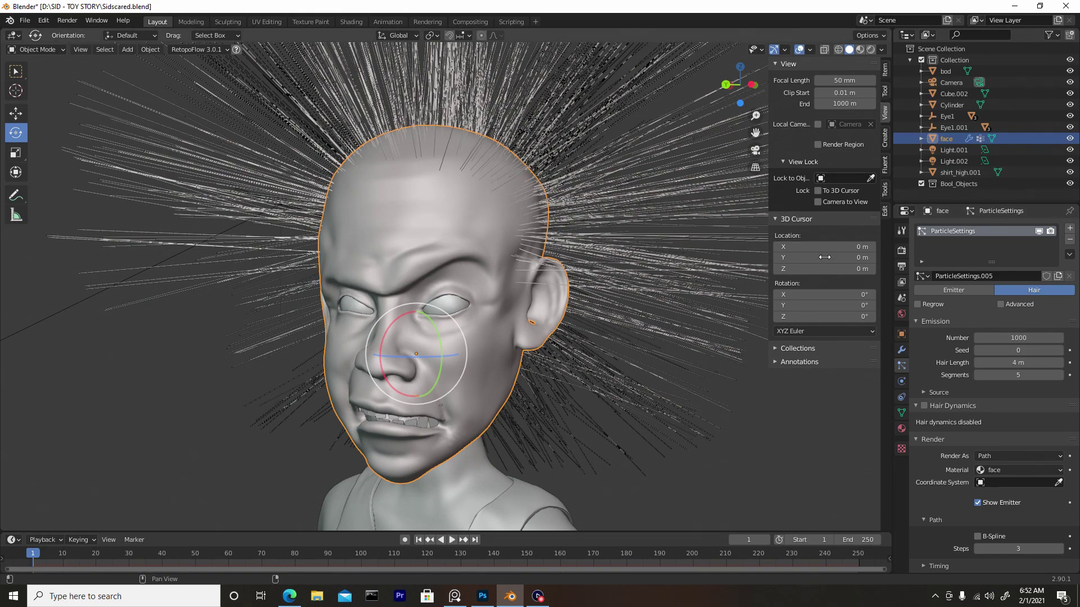
pyautogui.moveTo(1019, 338); pyautogui.dragTo(968, 338)
pyautogui.click(1031, 335)
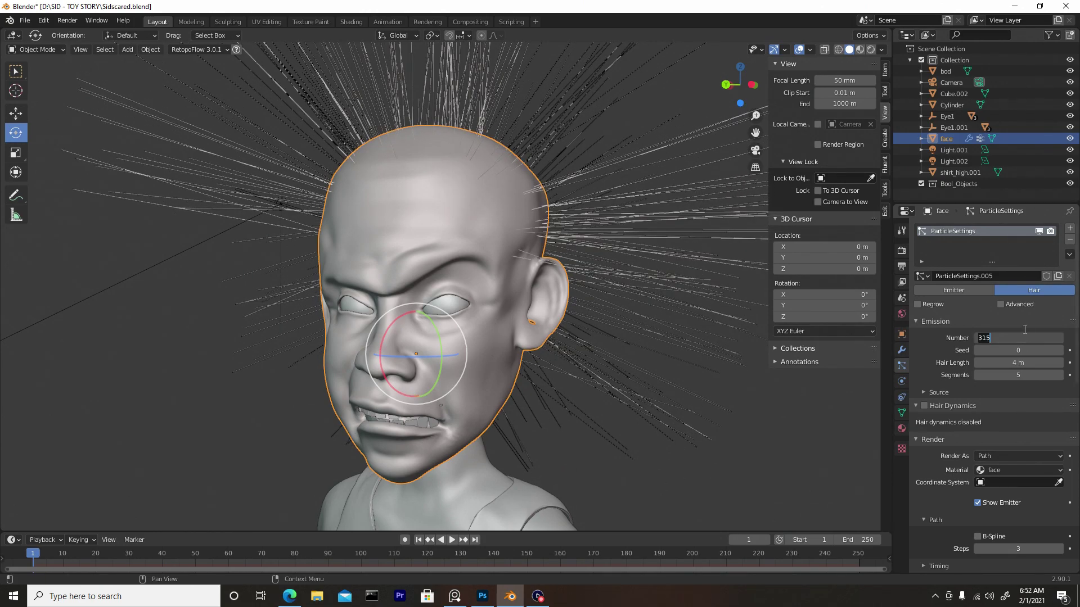
pyautogui.write('800')
pyautogui.press('Return')
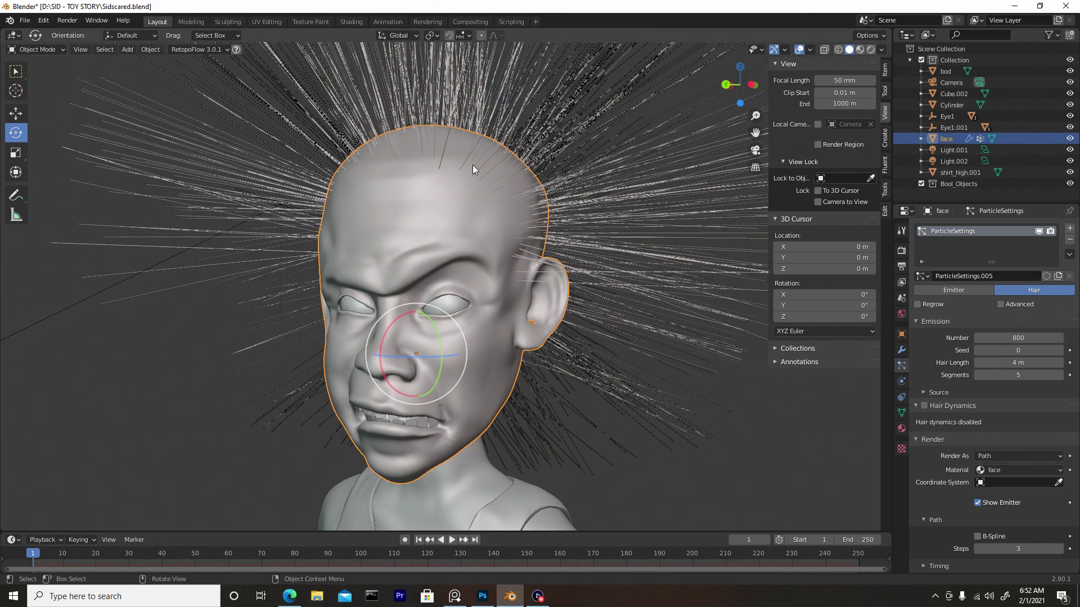
pyautogui.moveTo(1017, 352); pyautogui.dragTo(956, 363)
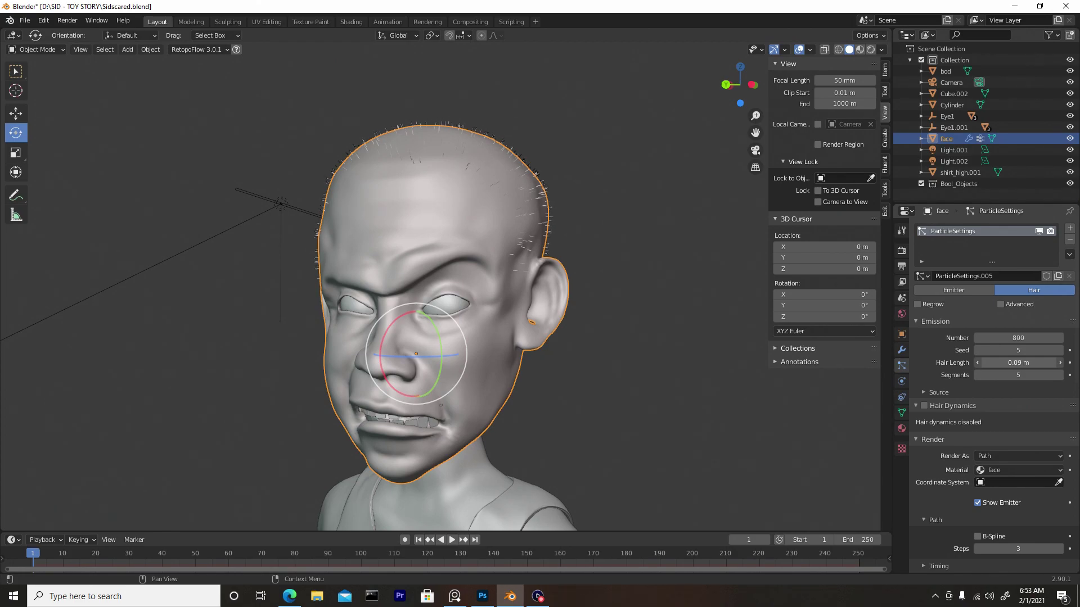
pyautogui.moveTo(1018, 362)
pyautogui.mouseDown()
pyautogui.moveTo(1065, 362)
pyautogui.moveTo(1032, 363)
pyautogui.mouseUp()
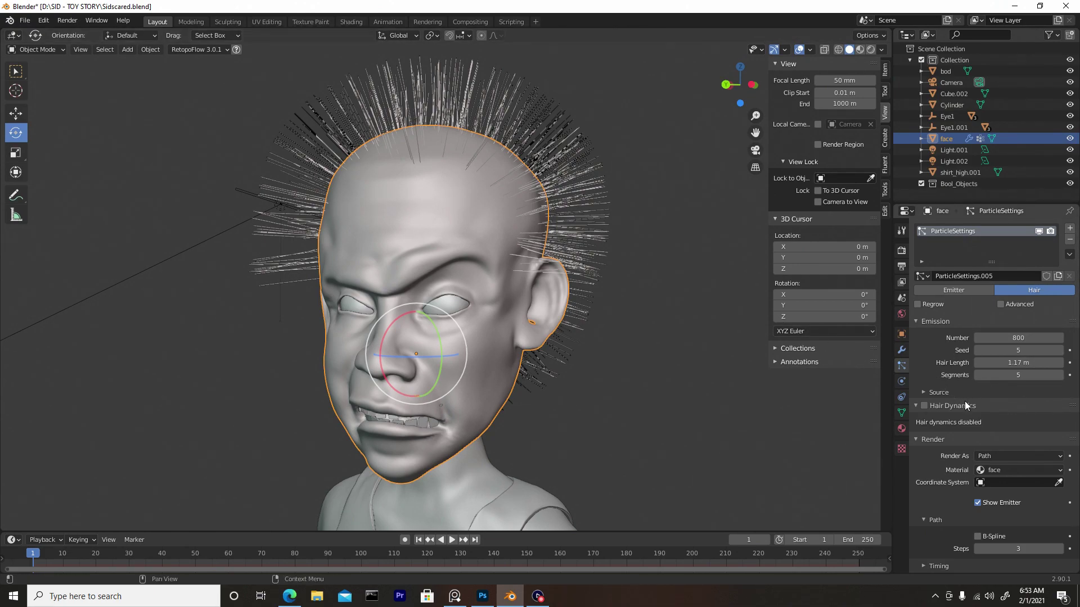
# - Preview the hair on the head in rendered shading, and return the viewport to solid shading
pyautogui.scroll(-8, 963, 376)
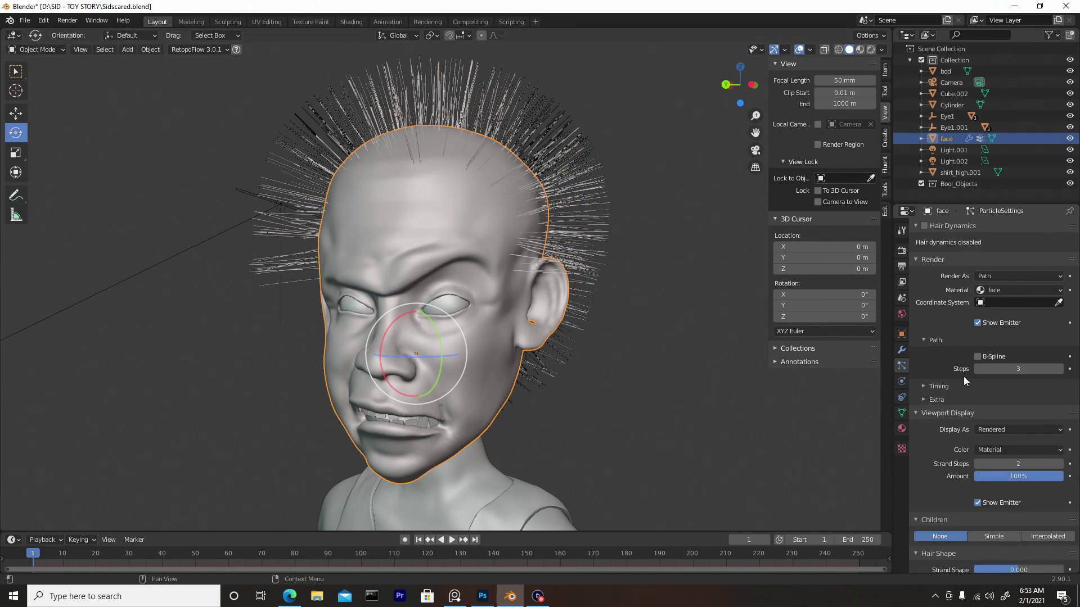
pyautogui.scroll(-5, 963, 378)
pyautogui.scroll(-3, 963, 378)
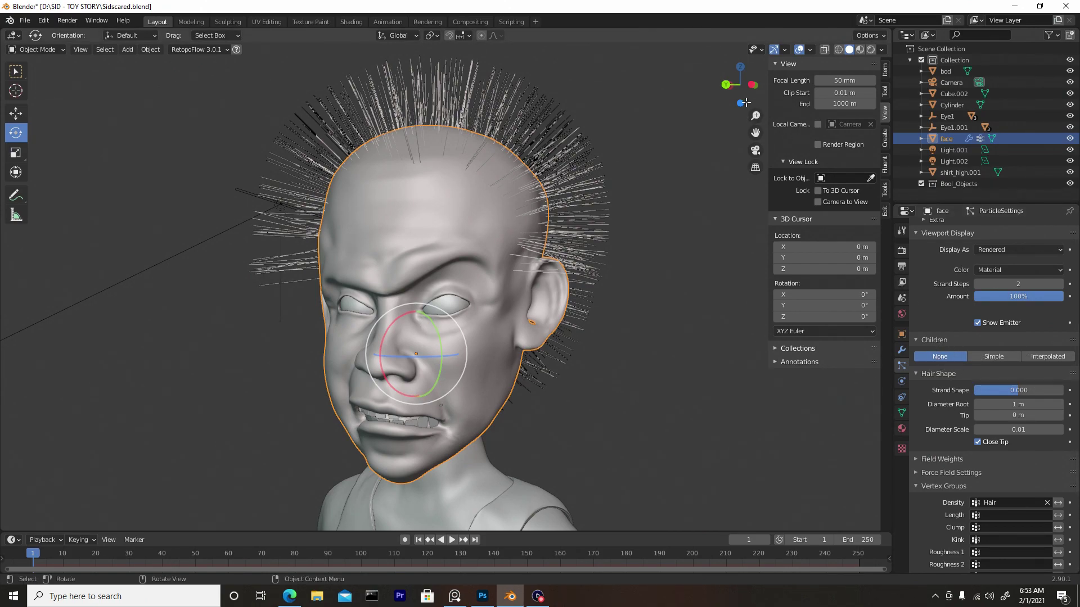
pyautogui.click(872, 50)
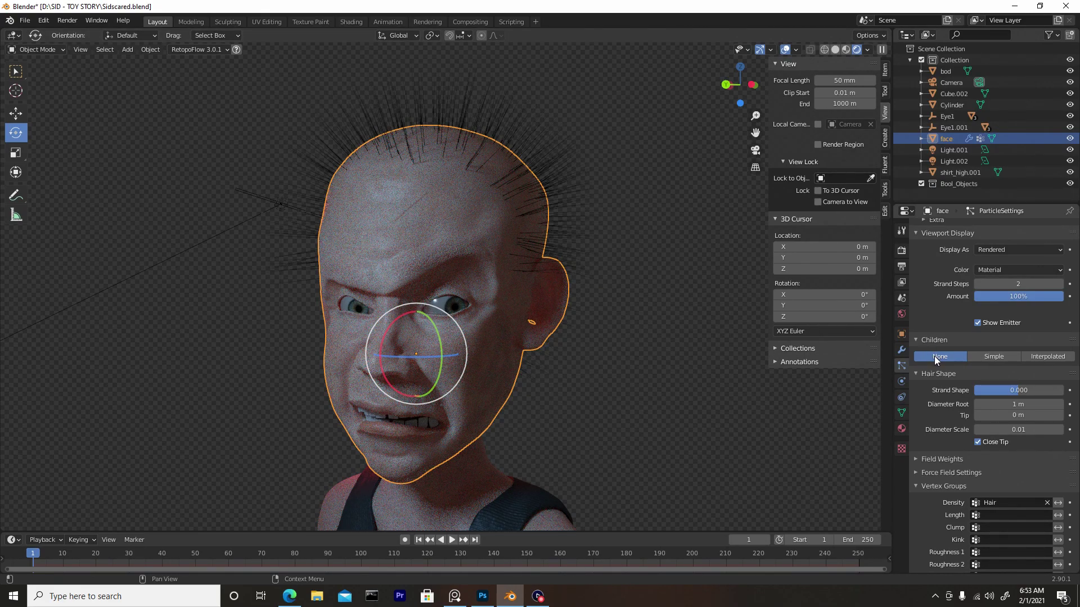
pyautogui.click(836, 51)
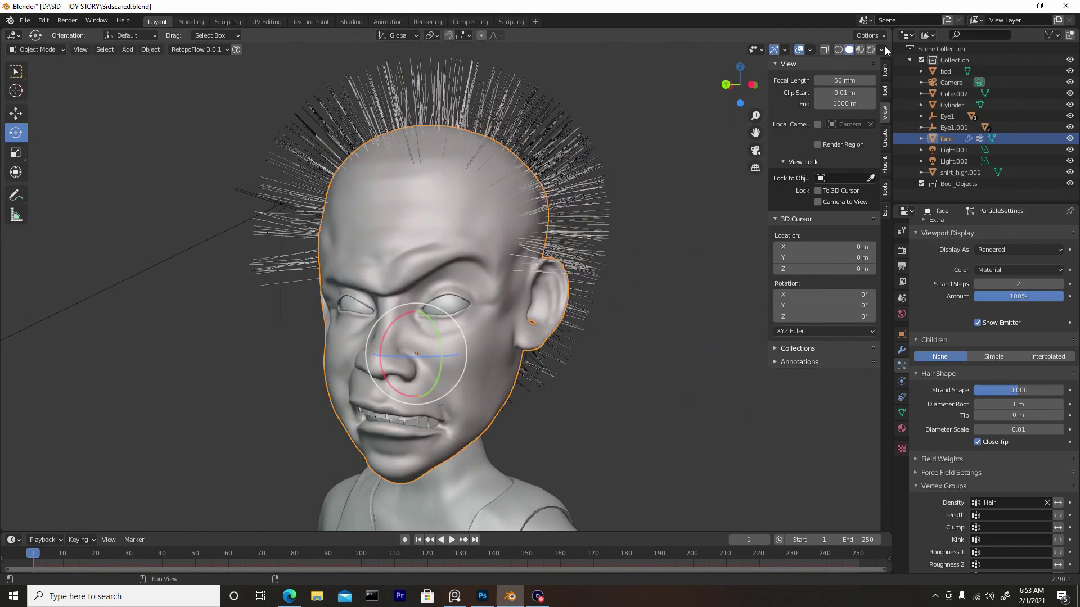
# - Try Simple children, settle on Interpolated children, and preview the fuller hair in rendered shading before returning to solid shading
pyautogui.click(995, 357)
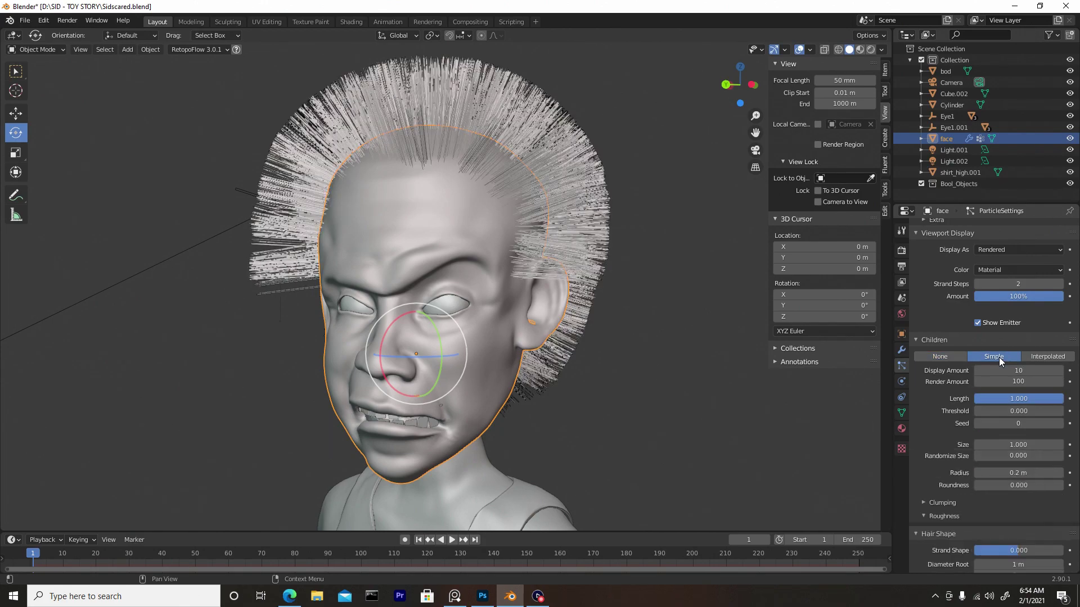
pyautogui.click(1047, 357)
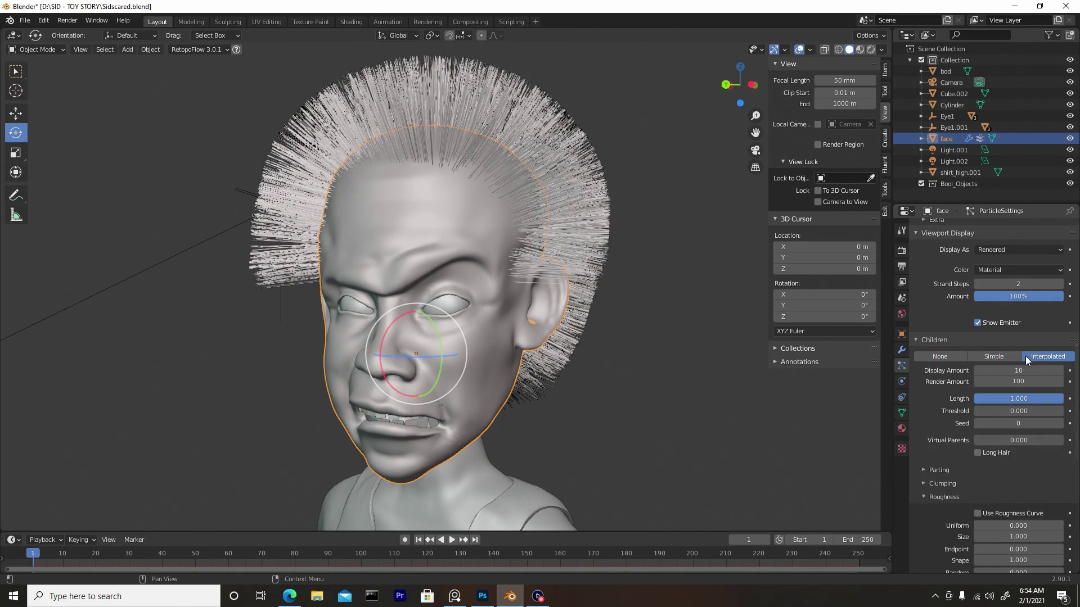
pyautogui.click(870, 50)
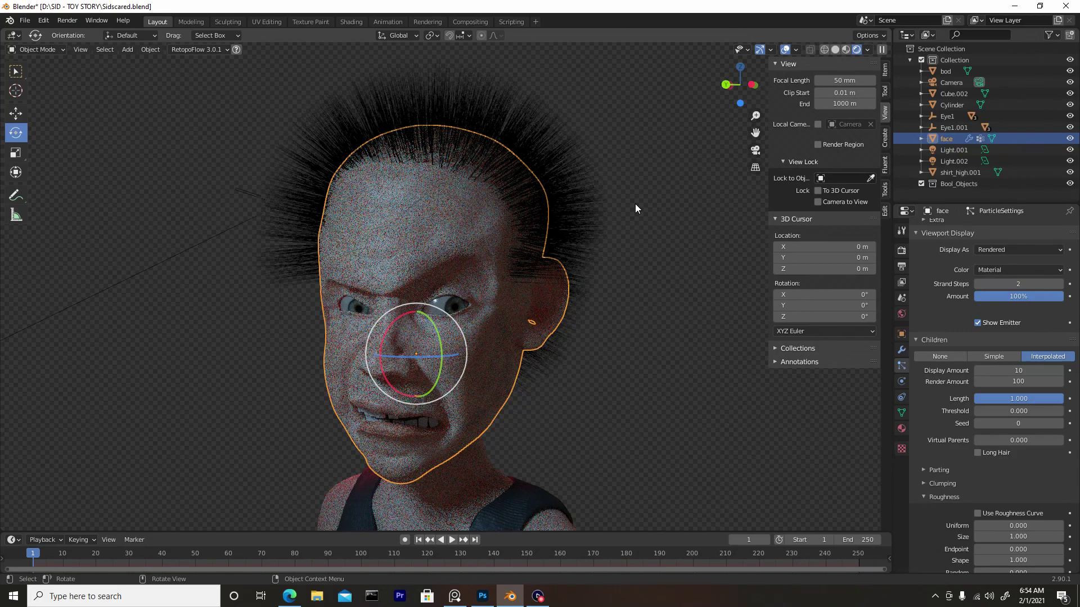
pyautogui.click(835, 50)
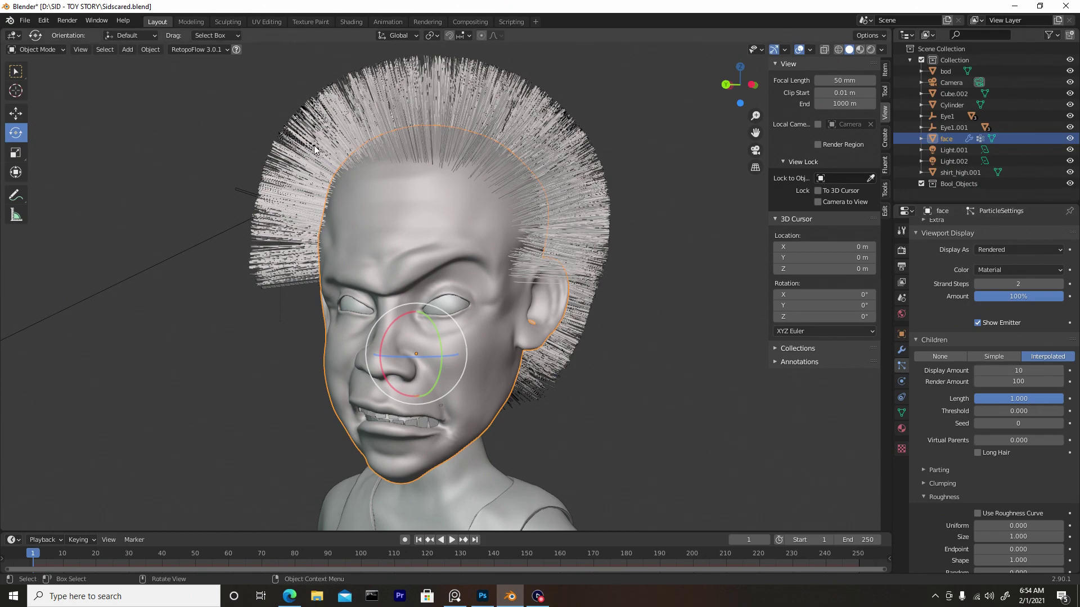
# - Configure the interpolated children with a display amount of 14, length 0.901 and seed 10
pyautogui.moveTo(1015, 371)
pyautogui.mouseDown()
pyautogui.moveTo(993, 370)
pyautogui.moveTo(1018, 371)
pyautogui.mouseUp()
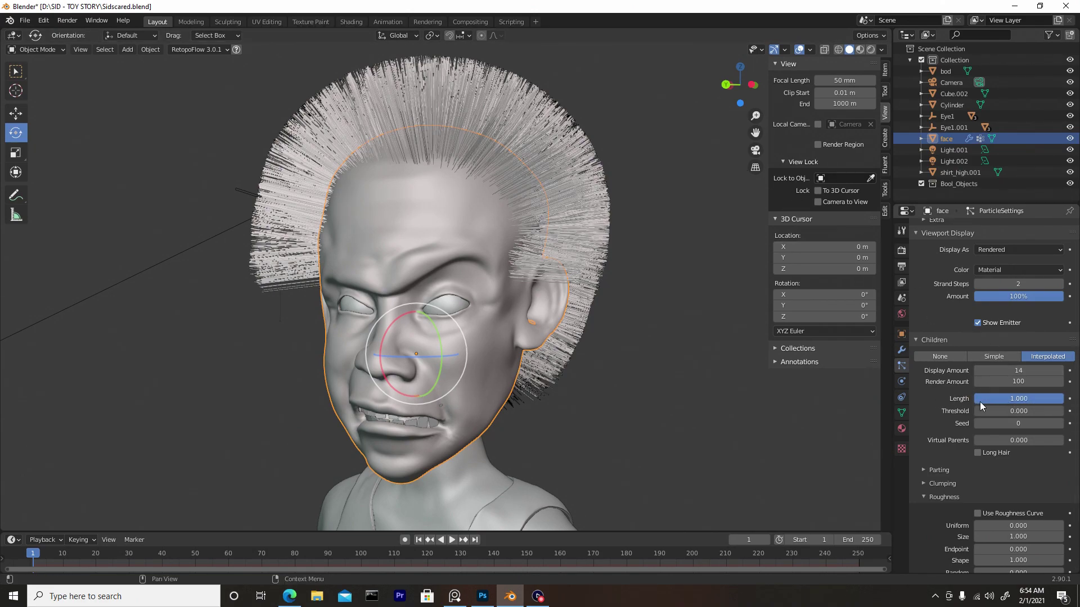
pyautogui.moveTo(1039, 403)
pyautogui.mouseDown()
pyautogui.moveTo(981, 404)
pyautogui.moveTo(1025, 403)
pyautogui.mouseUp()
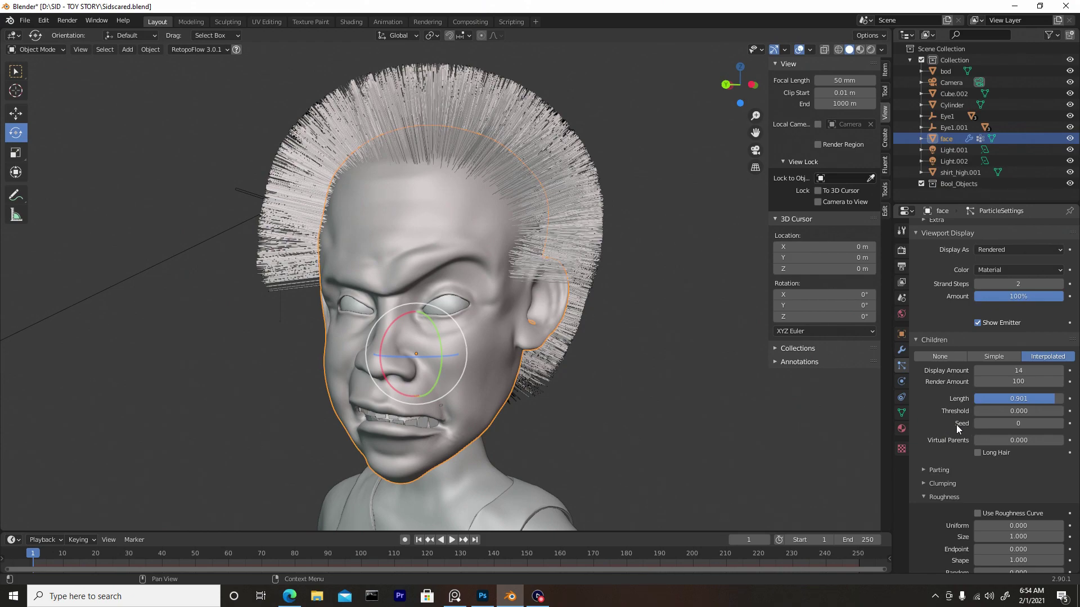
pyautogui.click(1018, 426)
pyautogui.write('10')
pyautogui.press('Return')
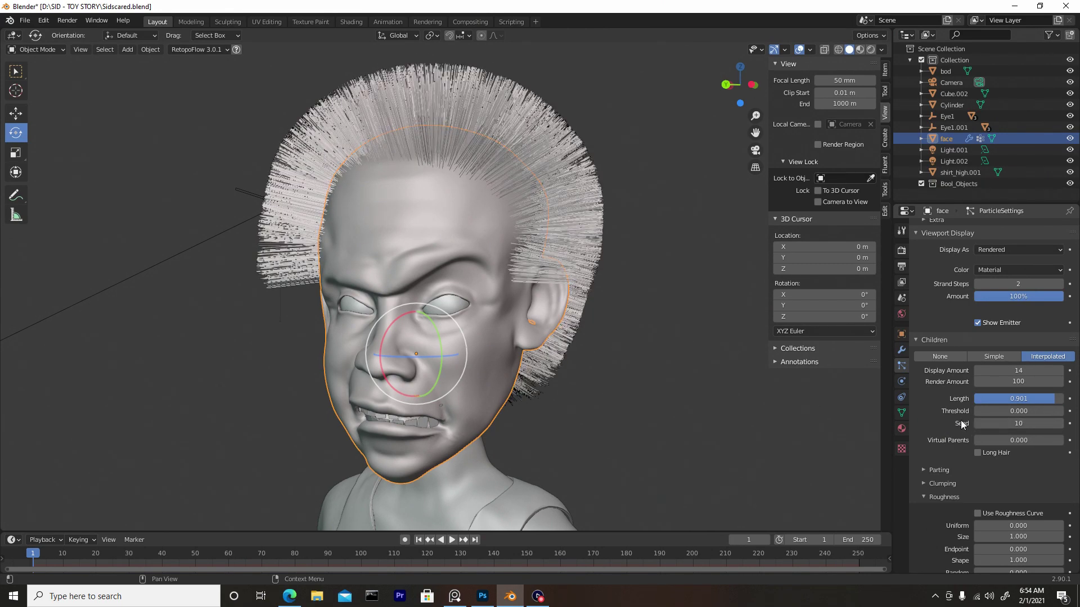
# - Give the hair children a Curl kink with an amplitude of -0.06 m, comparing it with no kink
pyautogui.scroll(-9, 951, 430)
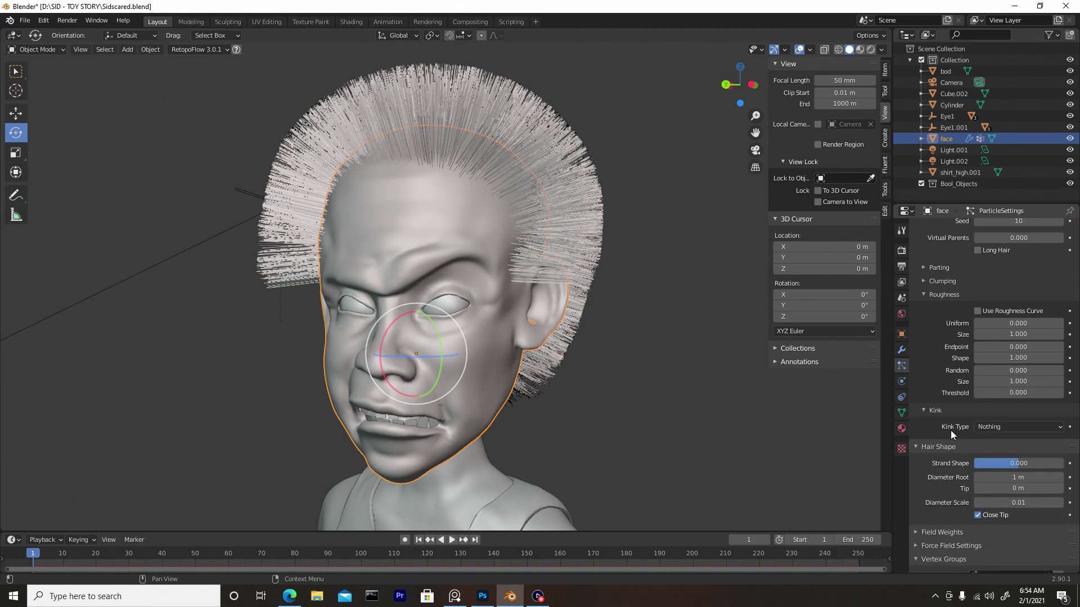
pyautogui.scroll(-4, 950, 430)
pyautogui.scroll(-2, 940, 319)
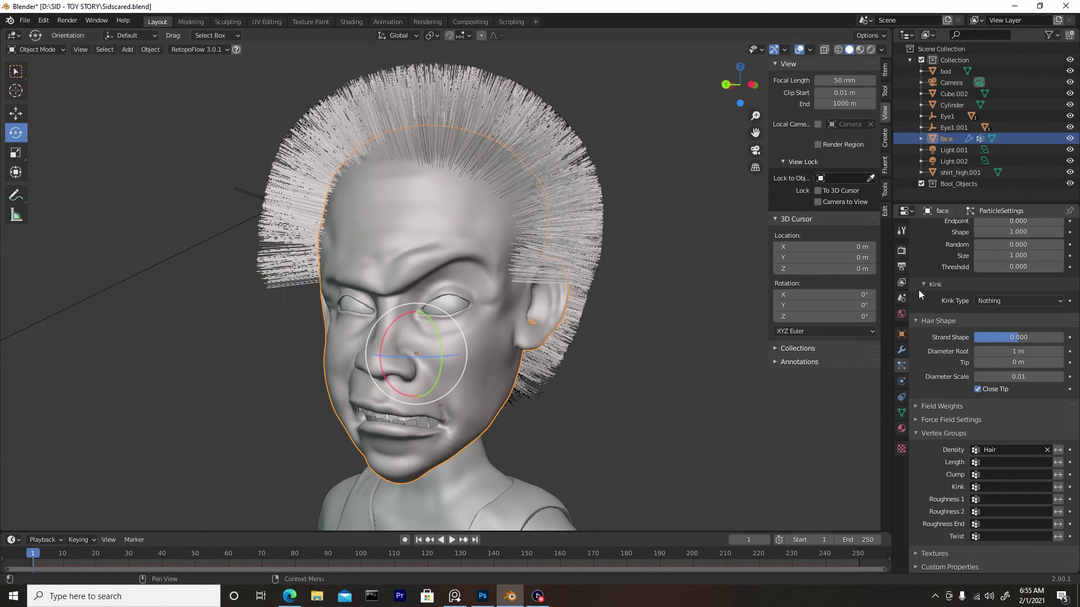
pyautogui.click(1007, 299)
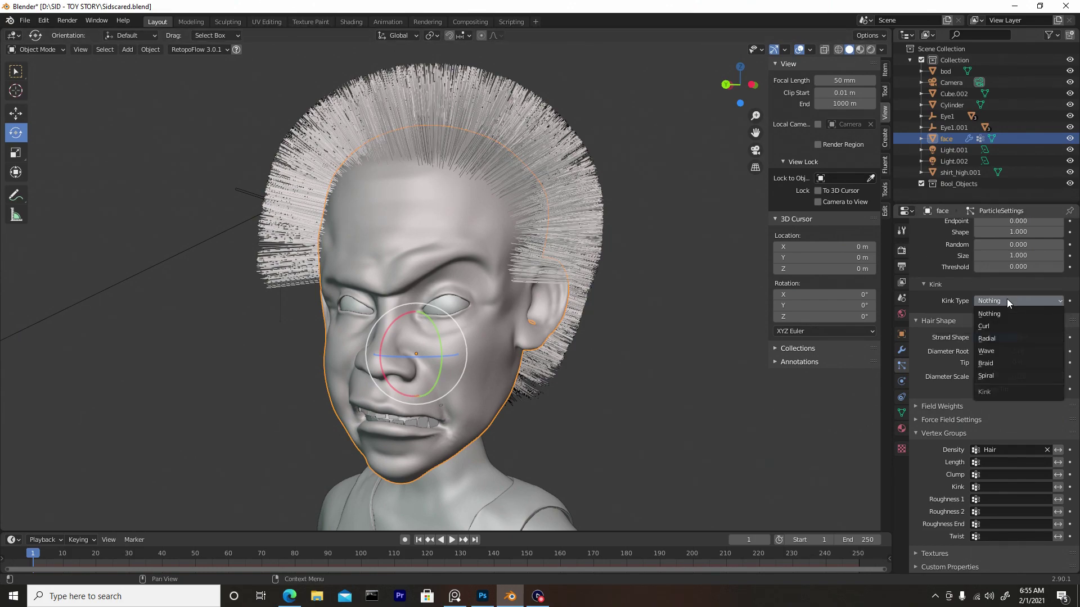
pyautogui.click(987, 326)
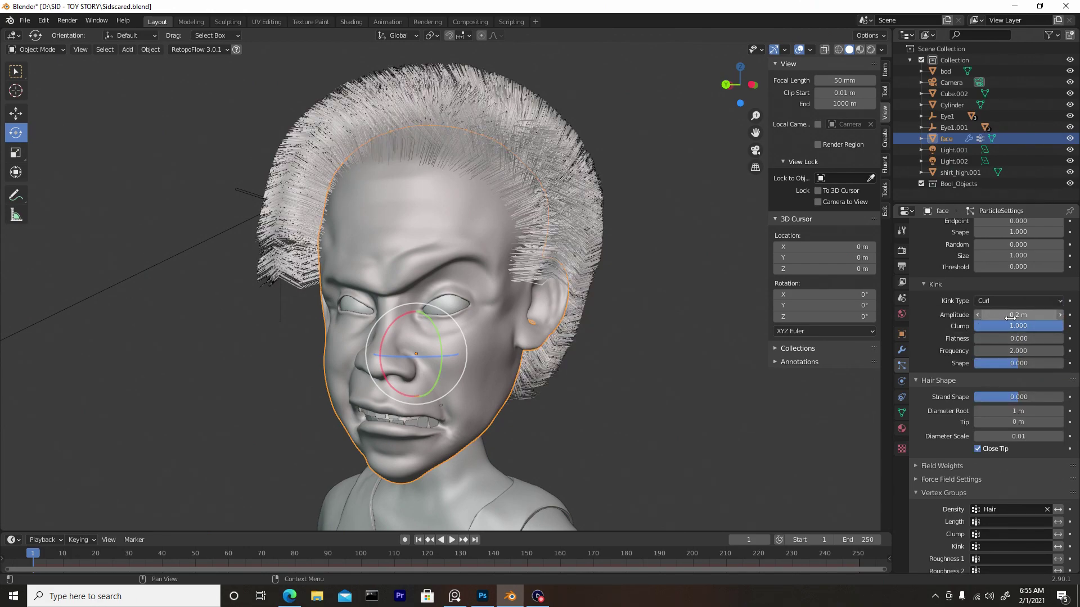
pyautogui.moveTo(1011, 315)
pyautogui.mouseDown()
pyautogui.moveTo(943, 315)
pyautogui.moveTo(1042, 315)
pyautogui.moveTo(955, 315)
pyautogui.moveTo(1009, 315)
pyautogui.moveTo(994, 315)
pyautogui.mouseUp()
pyautogui.click(997, 301)
pyautogui.click(1001, 312)
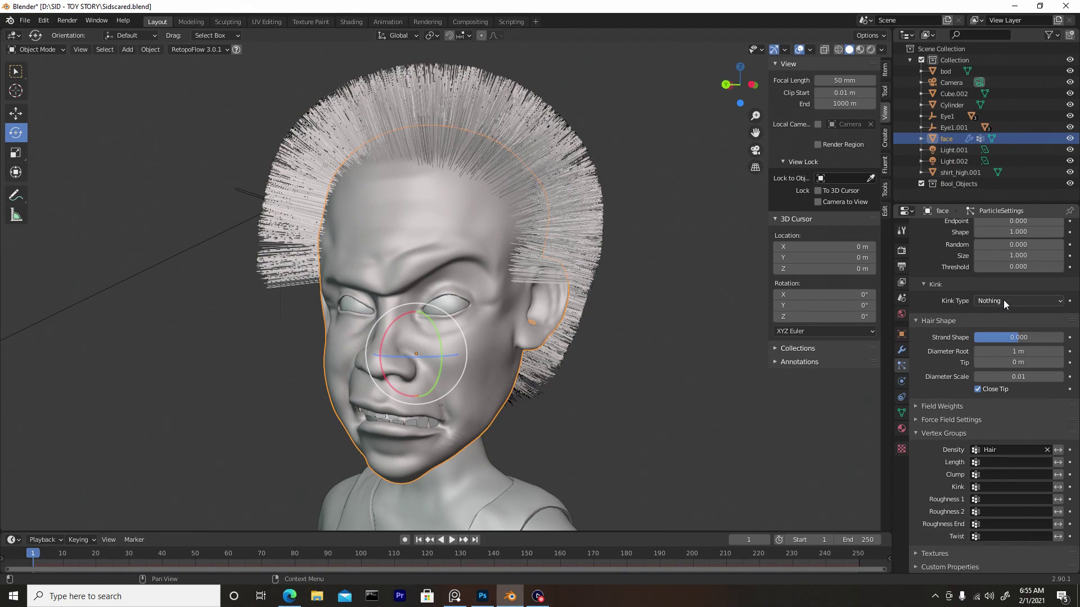
pyautogui.click(1003, 300)
pyautogui.click(1001, 324)
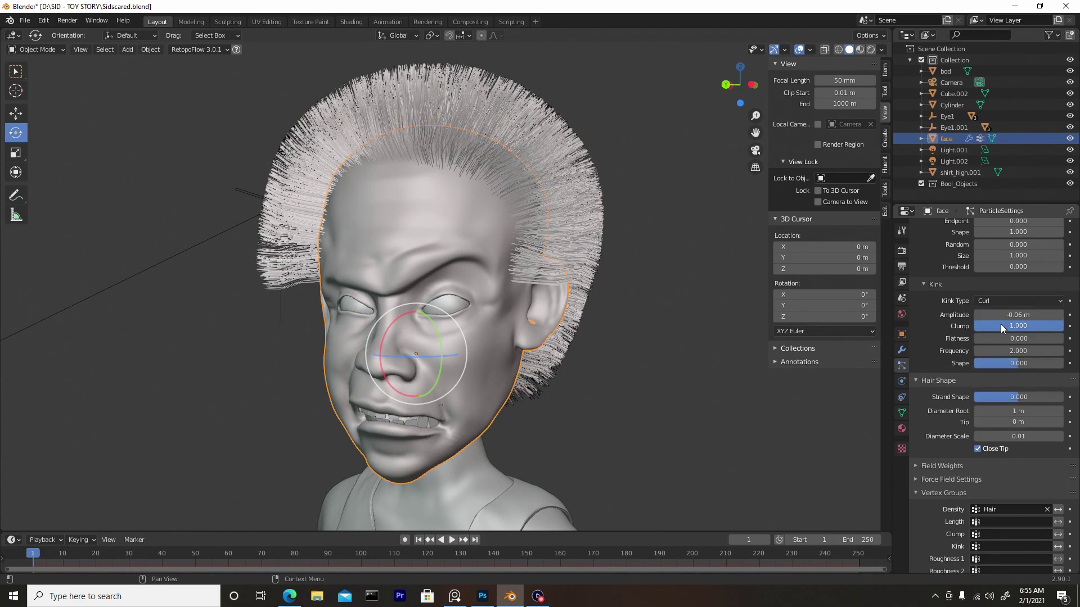
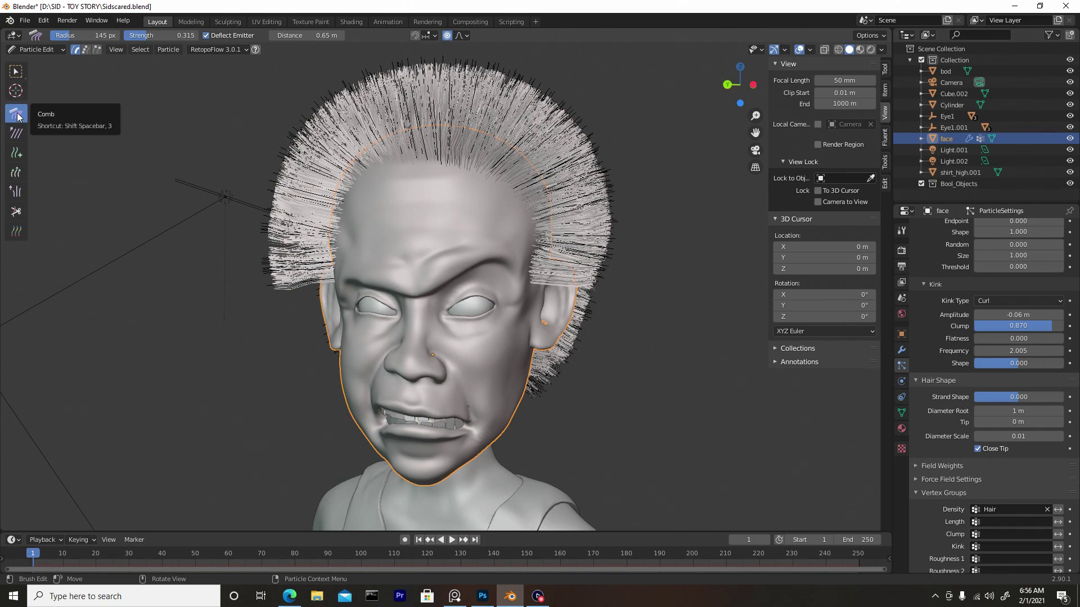
# - Comb the hair above the forehead down and sideways along the front hairline with the Comb brush
pyautogui.moveTo(433, 115)
pyautogui.mouseDown()
pyautogui.moveTo(436, 164)
pyautogui.moveTo(479, 188)
pyautogui.moveTo(540, 180)
pyautogui.moveTo(562, 203)
pyautogui.mouseUp()
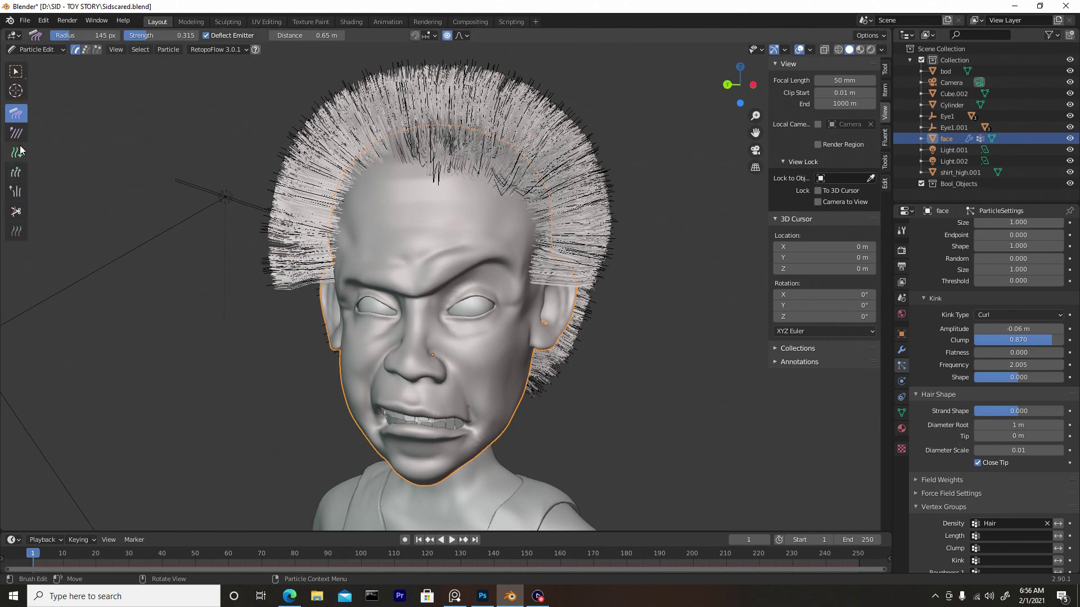
pyautogui.moveTo(488, 165)
pyautogui.mouseDown()
pyautogui.moveTo(450, 140)
pyautogui.moveTo(475, 141)
pyautogui.moveTo(506, 169)
pyautogui.mouseUp()
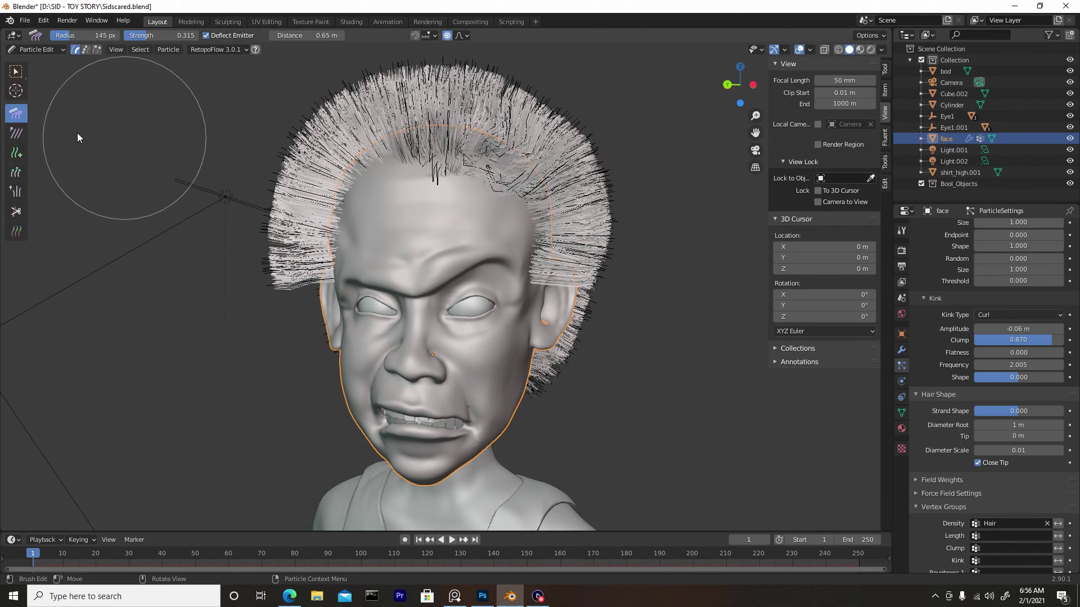
# - Shorten the side hair with the Length brush in Shrink mode, and lengthen the hair higher on the head in Grow mode
pyautogui.click(16, 175)
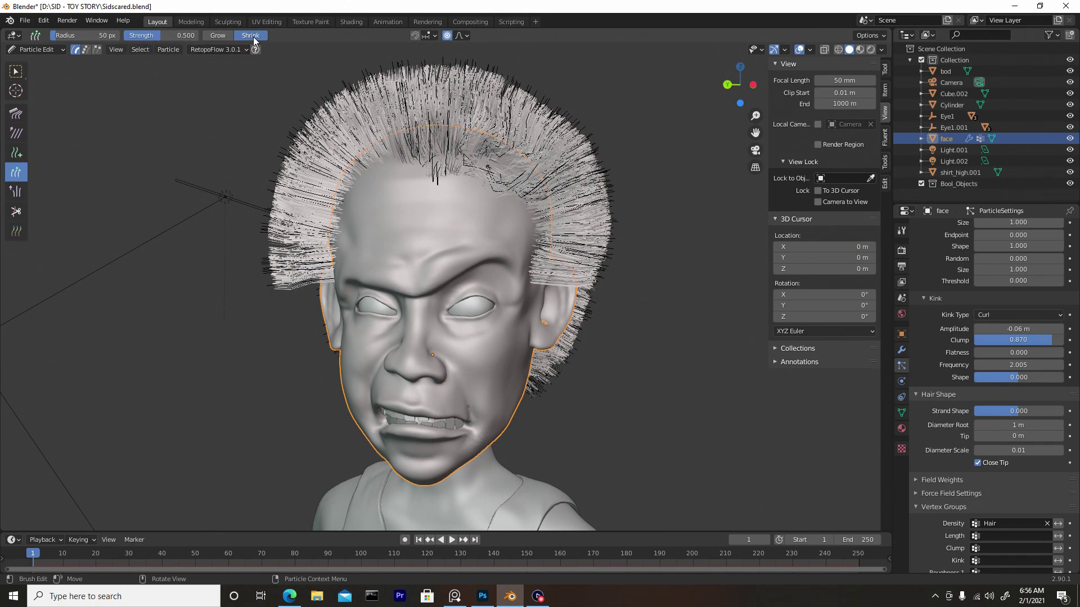
pyautogui.moveTo(295, 290)
pyautogui.mouseDown()
pyautogui.moveTo(287, 207)
pyautogui.moveTo(291, 265)
pyautogui.moveTo(258, 271)
pyautogui.mouseUp()
pyautogui.moveTo(257, 271); pyautogui.dragTo(464, 303, button='middle')
pyautogui.moveTo(588, 264); pyautogui.dragTo(407, 269, button='middle')
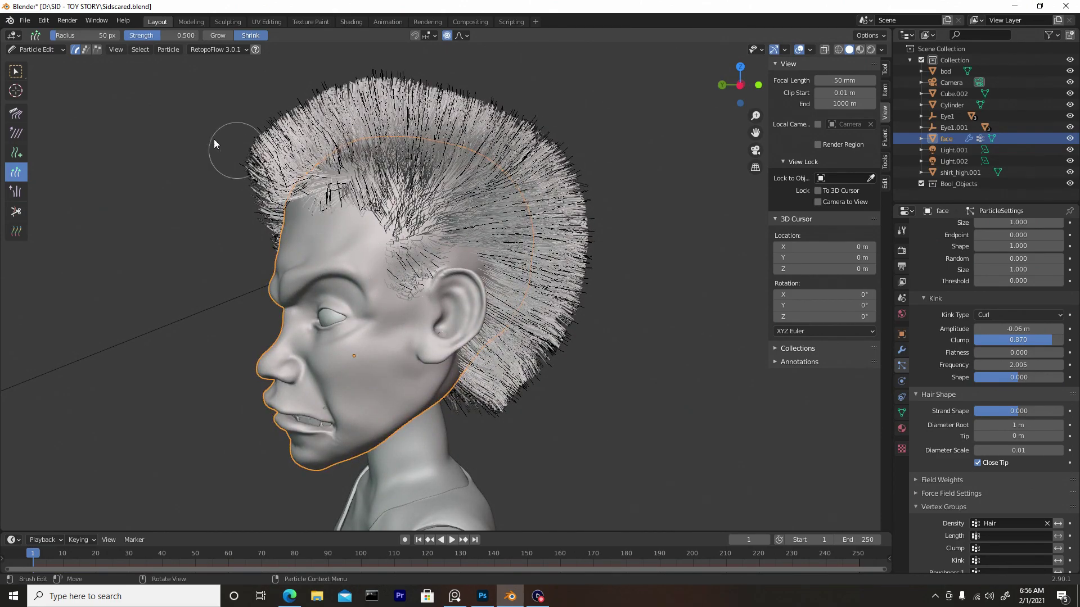
pyautogui.moveTo(137, 107); pyautogui.dragTo(420, 196, button='middle')
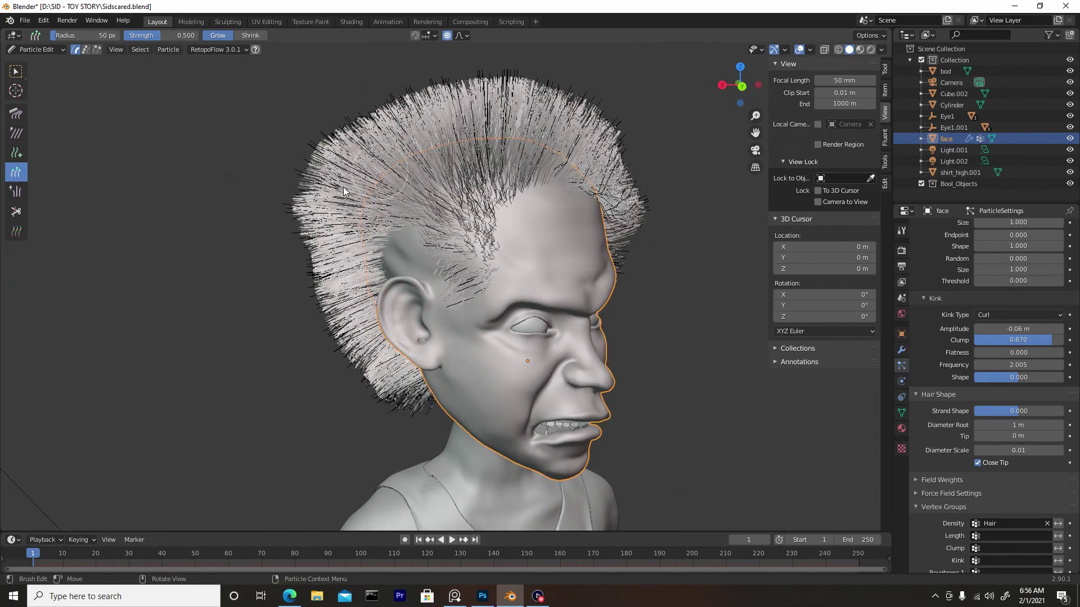
pyautogui.moveTo(497, 123); pyautogui.dragTo(523, 174, button='middle')
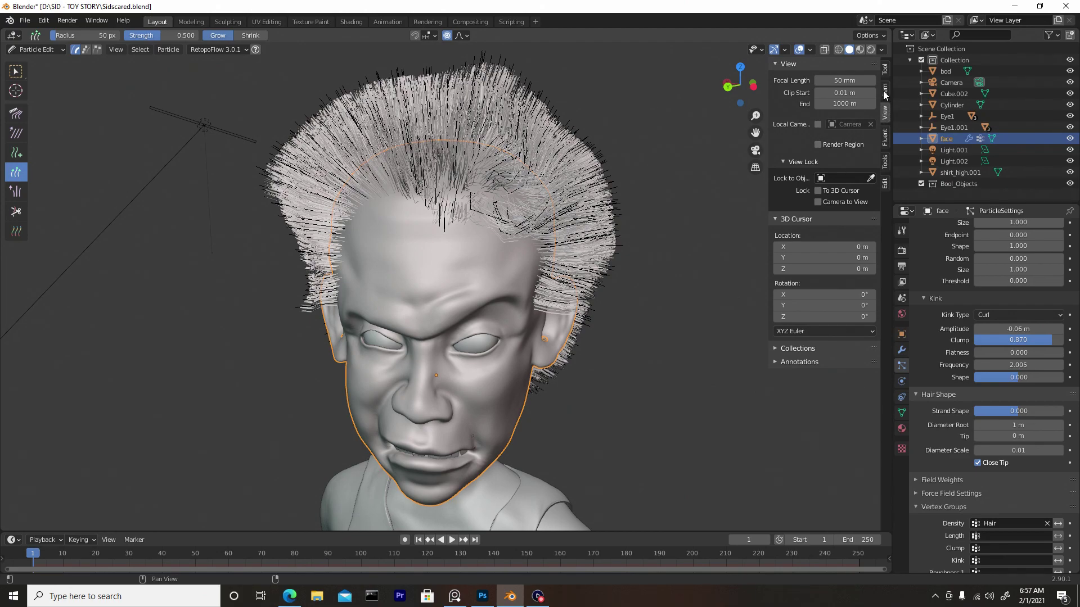
pyautogui.click(885, 70)
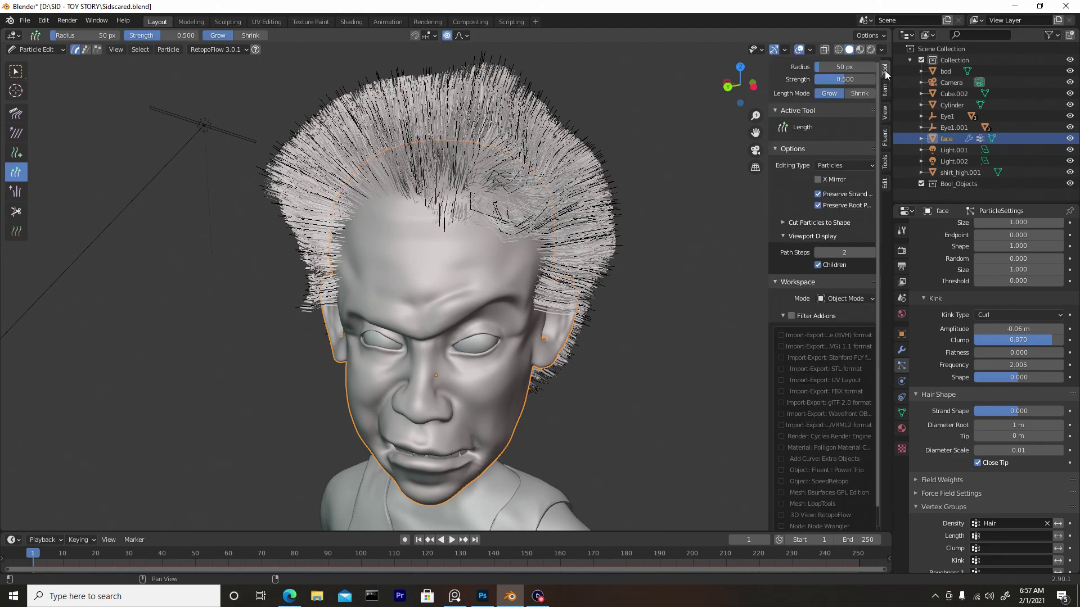
pyautogui.click(885, 90)
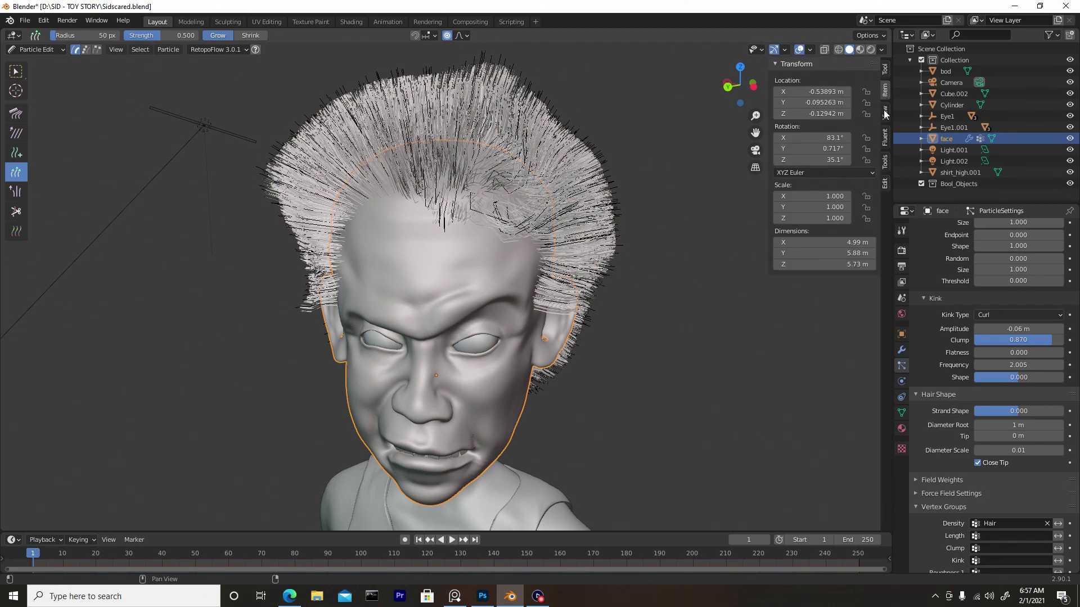
pyautogui.click(885, 113)
pyautogui.click(885, 71)
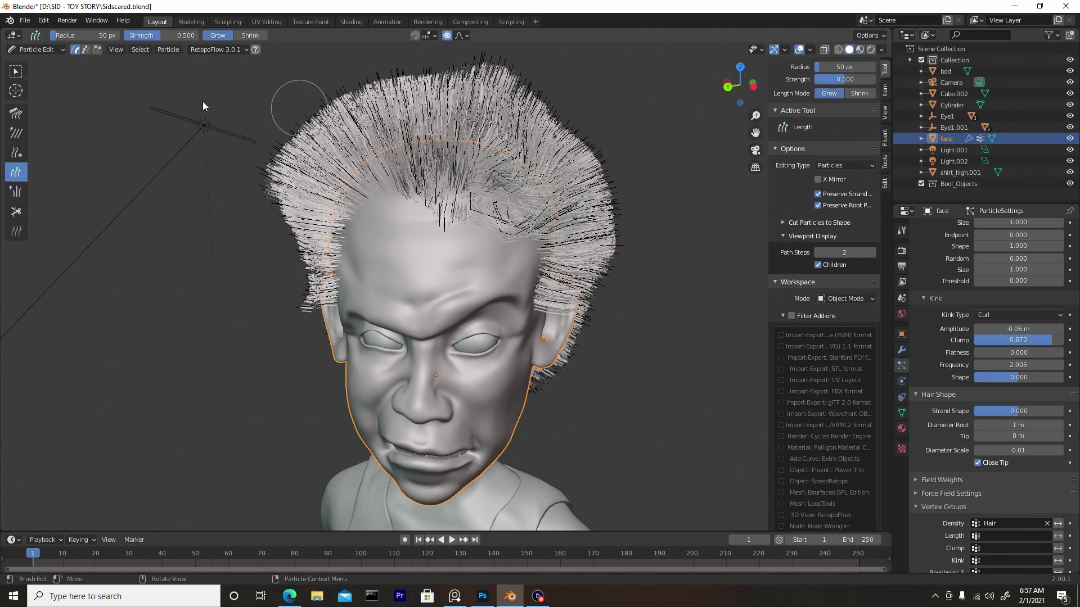
pyautogui.click(16, 118)
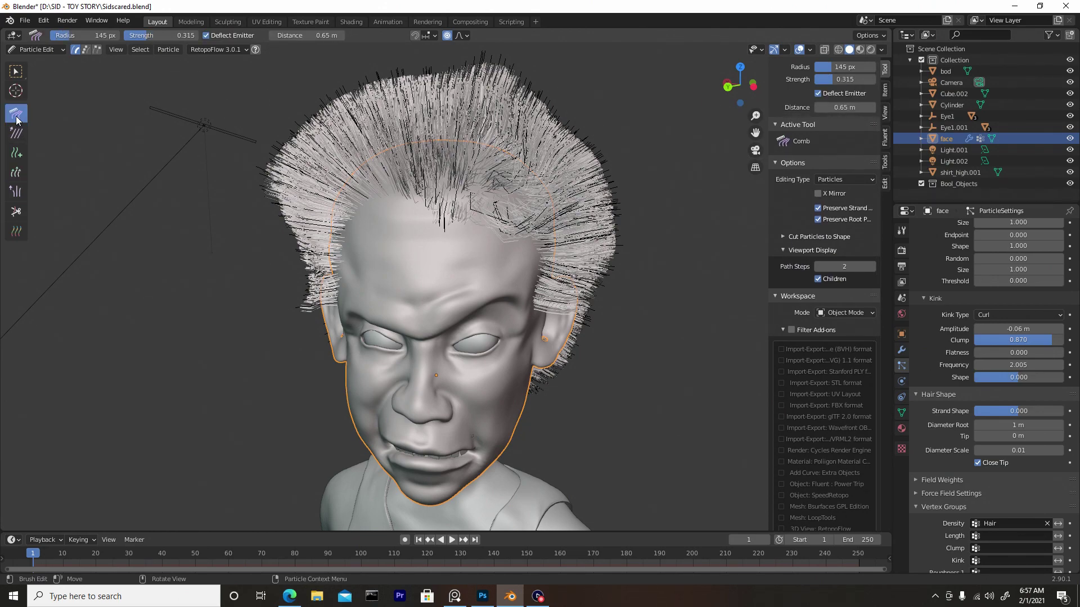
pyautogui.click(14, 134)
pyautogui.click(16, 153)
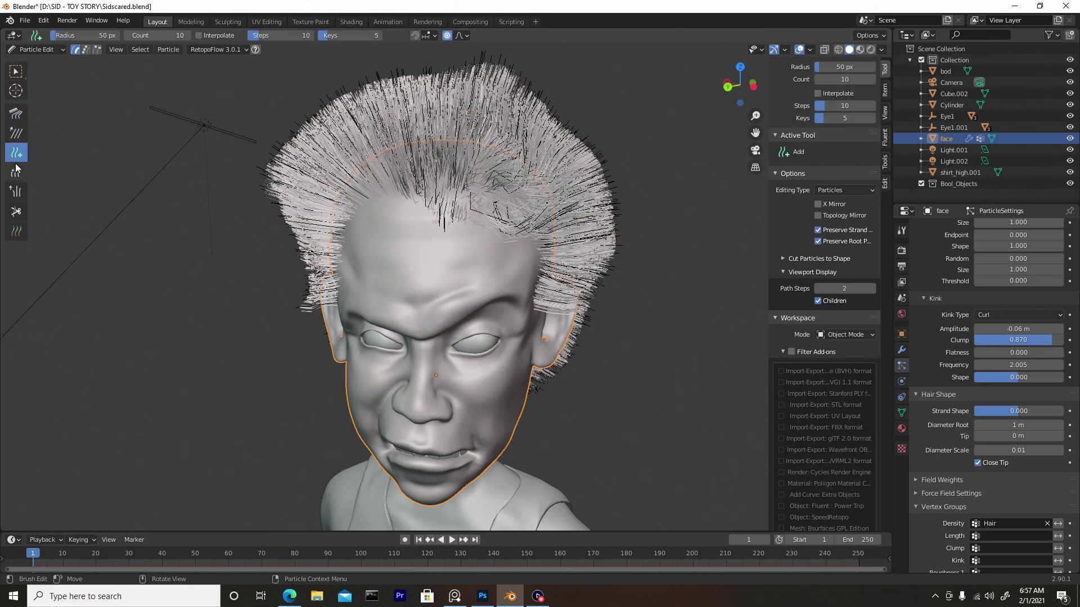
pyautogui.click(16, 170)
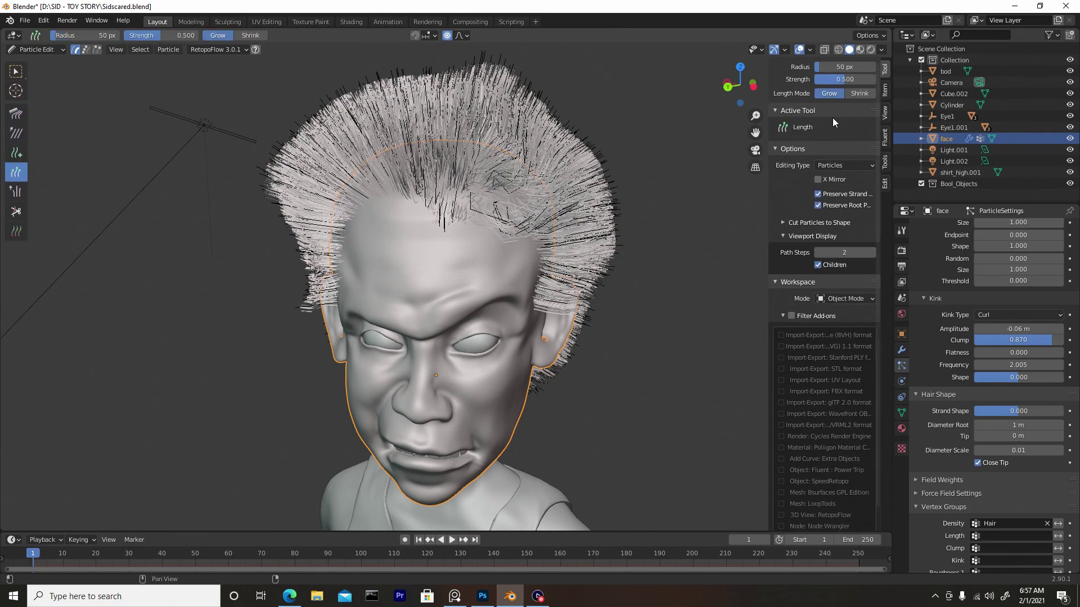
# - Comb the hair down over the sides and forehead using the Comb brush with radius 264 px and strength 0.522
pyautogui.click(15, 114)
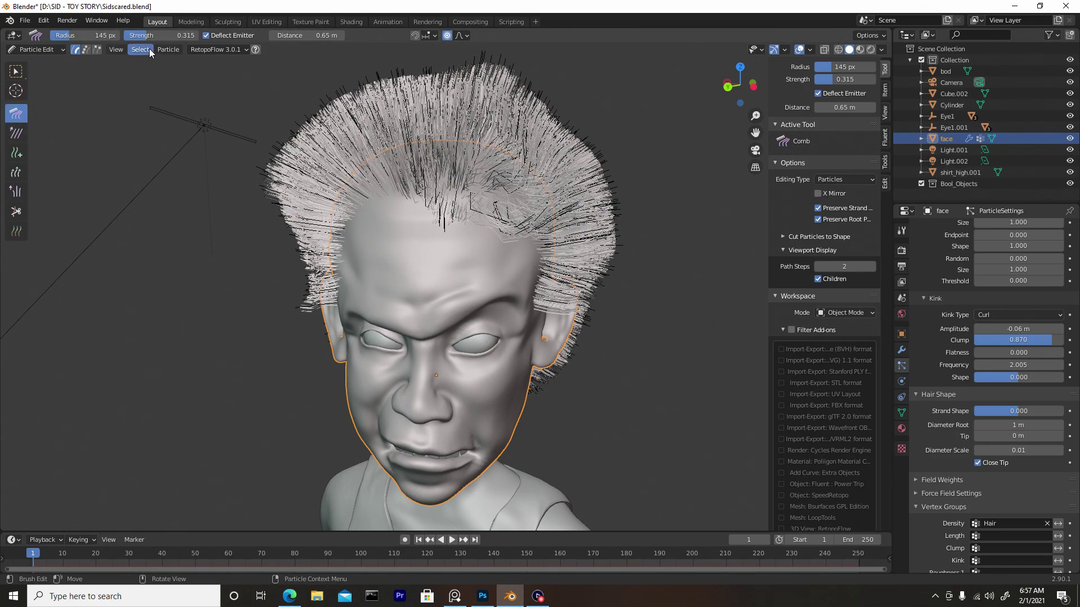
pyautogui.moveTo(144, 36); pyautogui.dragTo(151, 36)
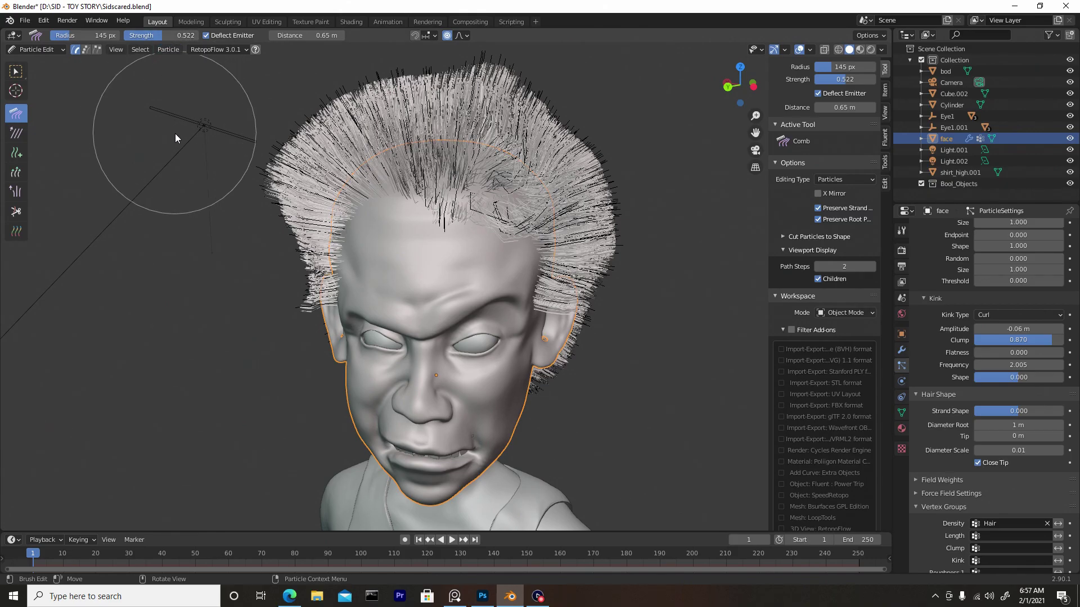
pyautogui.moveTo(69, 36); pyautogui.dragTo(135, 36)
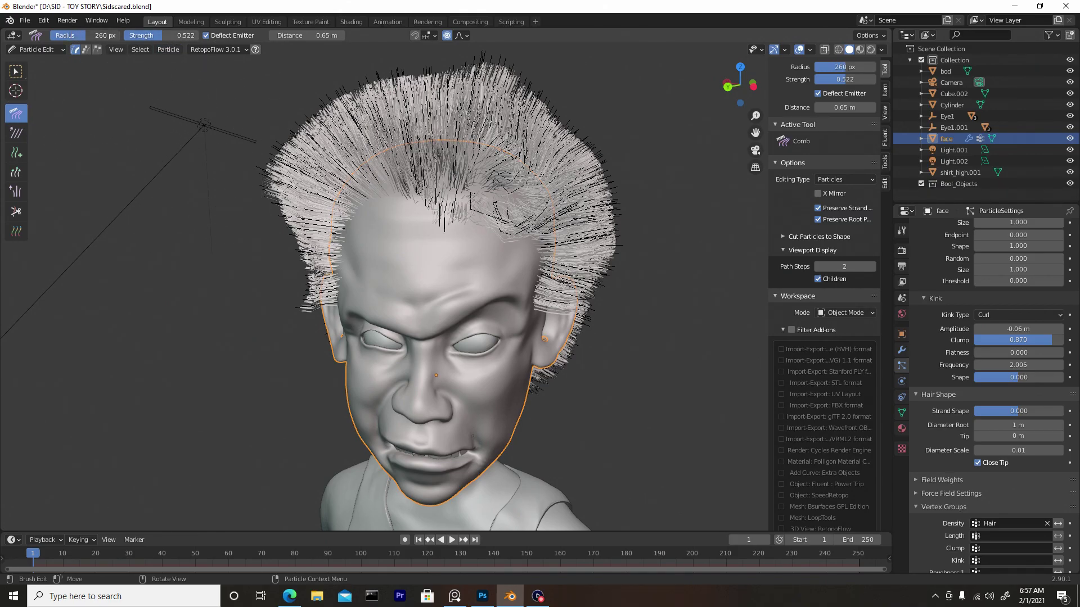
pyautogui.moveTo(171, 190); pyautogui.dragTo(574, 225, button='middle')
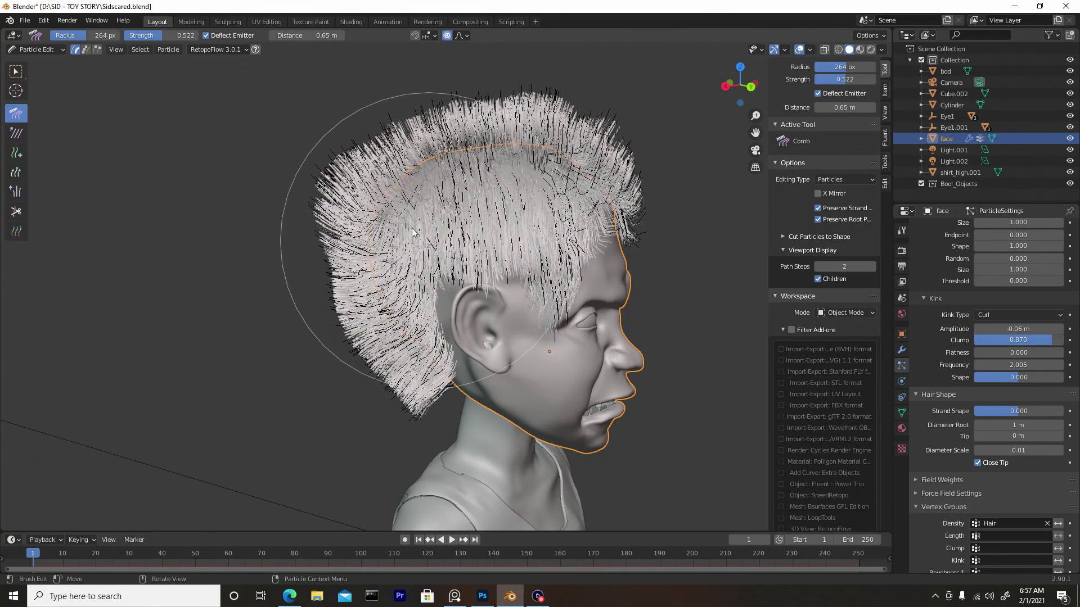
pyautogui.moveTo(399, 219)
pyautogui.mouseDown(button='middle')
pyautogui.moveTo(348, 212)
pyautogui.moveTo(603, 241)
pyautogui.moveTo(580, 256)
pyautogui.moveTo(500, 222)
pyautogui.mouseUp(button='middle')
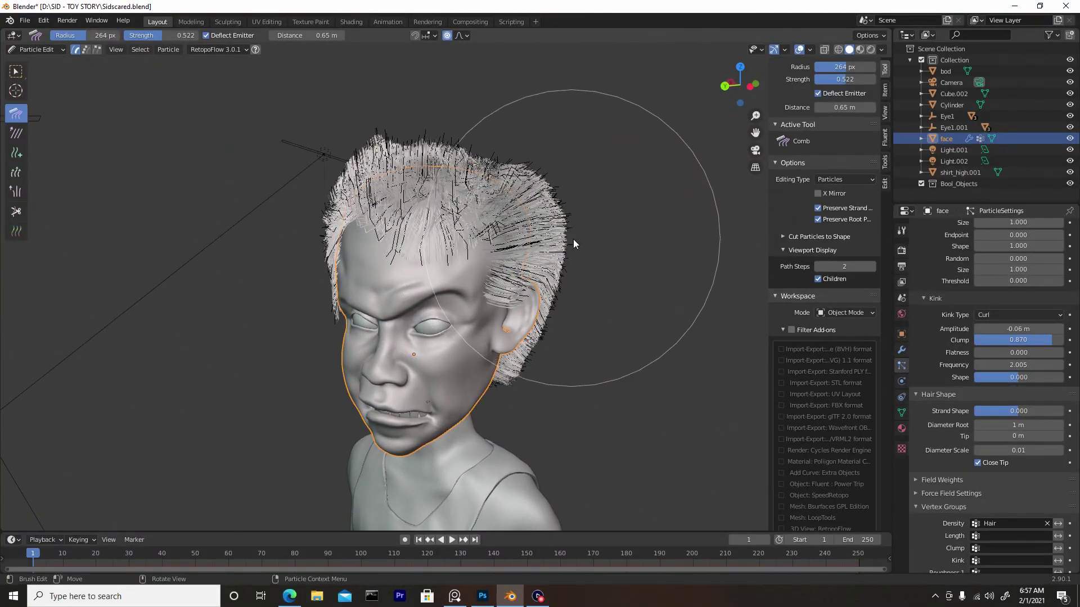
pyautogui.moveTo(573, 239)
pyautogui.mouseDown(button='middle')
pyautogui.moveTo(474, 218)
pyautogui.moveTo(457, 225)
pyautogui.mouseUp(button='middle')
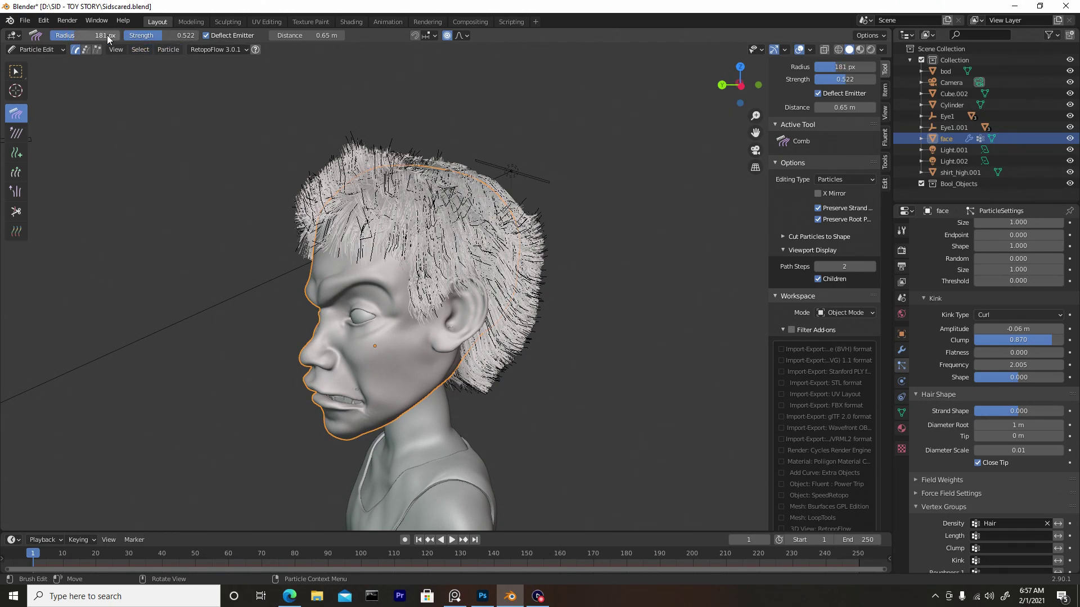
# - Smooth the hair at the front and top of the head using the Comb brush with radius 181 px and strength 0.411
pyautogui.moveTo(161, 35); pyautogui.dragTo(156, 35)
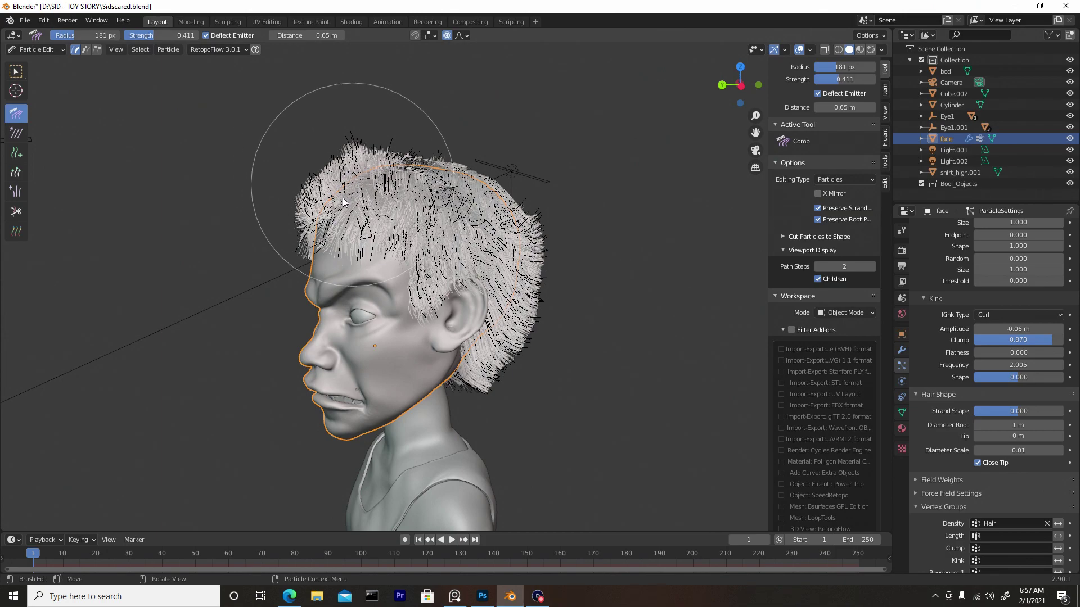
pyautogui.moveTo(385, 232)
pyautogui.mouseDown()
pyautogui.moveTo(360, 209)
pyautogui.moveTo(388, 219)
pyautogui.moveTo(430, 207)
pyautogui.moveTo(445, 185)
pyautogui.mouseUp()
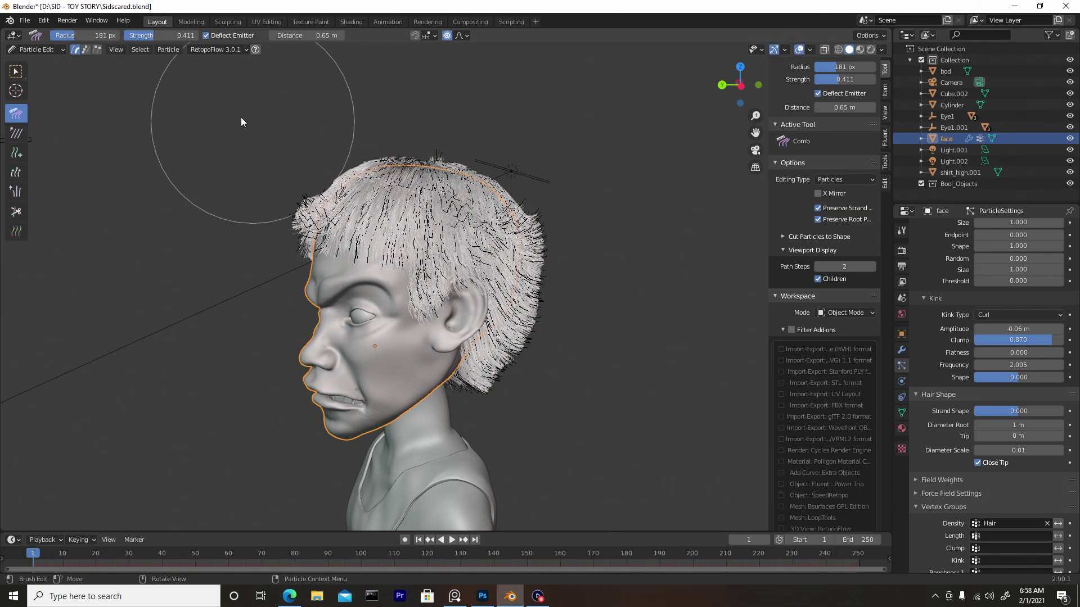
pyautogui.moveTo(456, 207); pyautogui.dragTo(356, 136, button='middle')
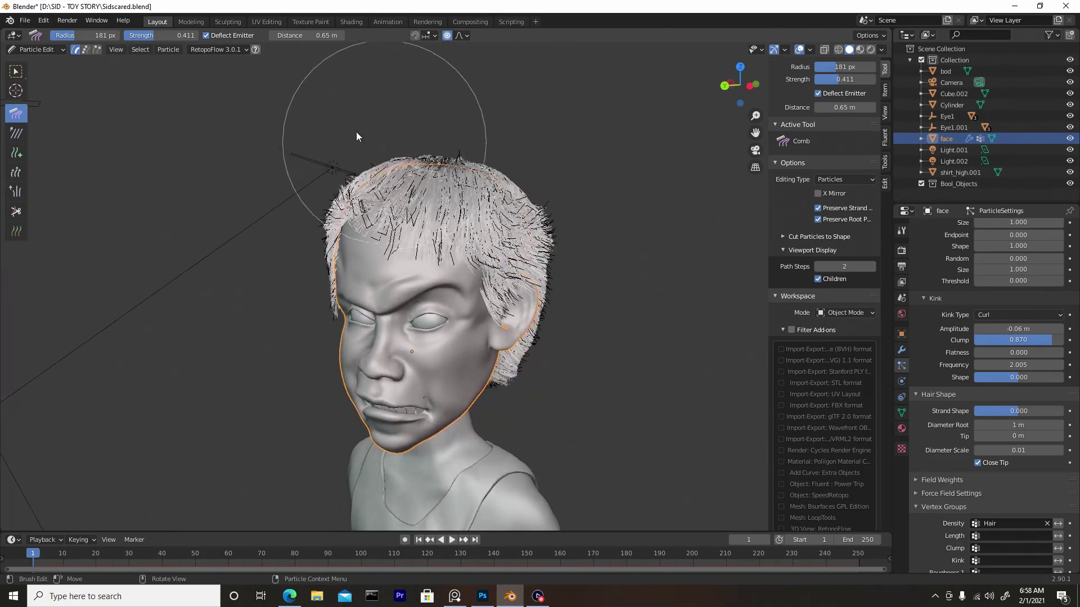
# - Comb the hair above and behind the ear in Point select mode, comparing it with Path select mode
pyautogui.click(86, 49)
pyautogui.moveTo(490, 241); pyautogui.dragTo(450, 239, button='middle')
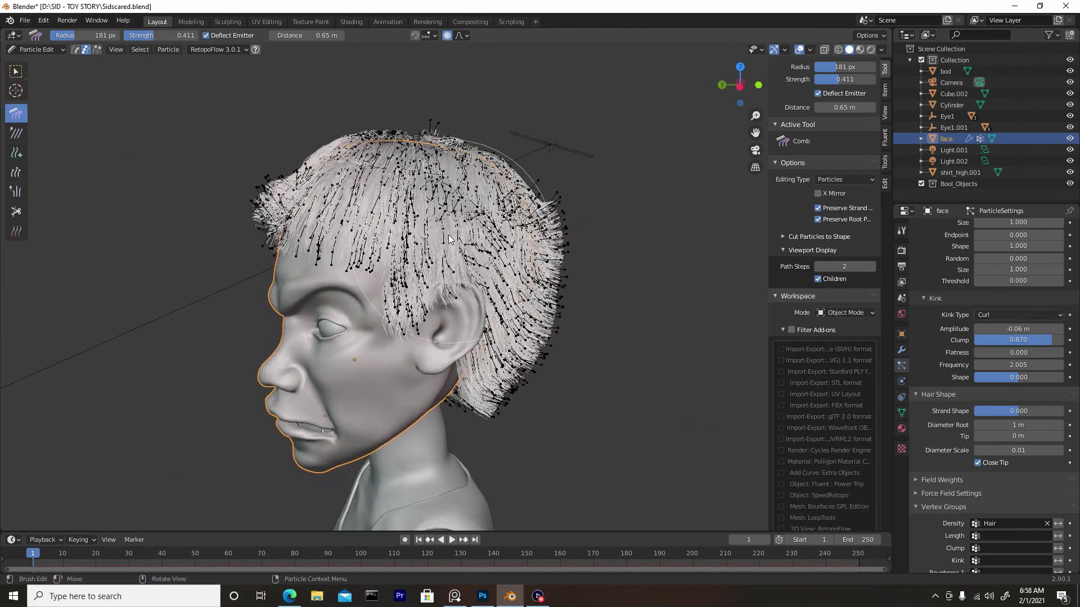
pyautogui.moveTo(450, 239)
pyautogui.mouseDown()
pyautogui.moveTo(456, 225)
pyautogui.moveTo(478, 247)
pyautogui.mouseUp()
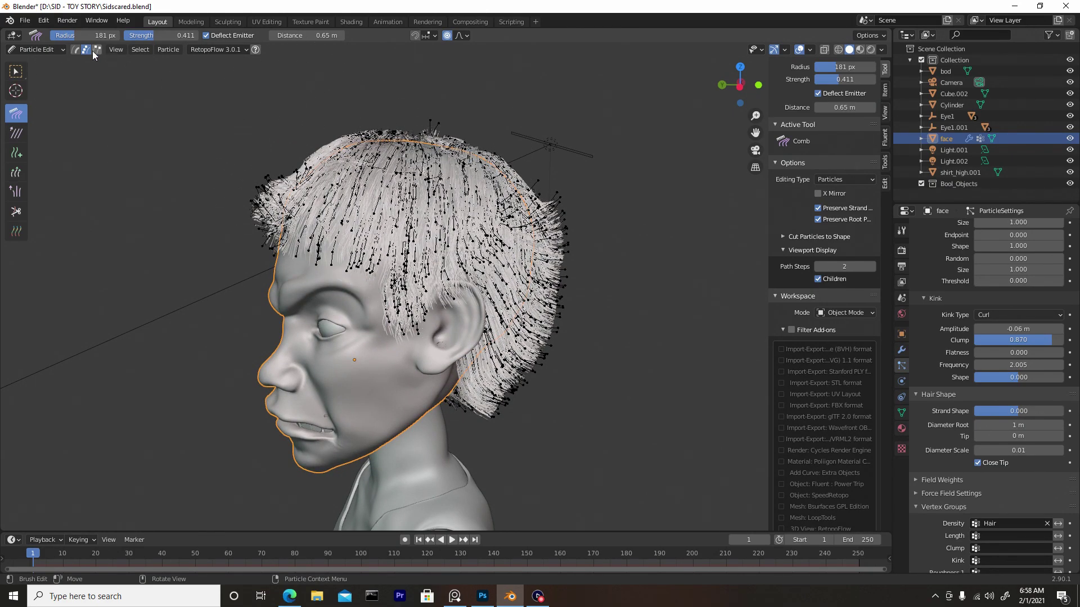
pyautogui.click(76, 50)
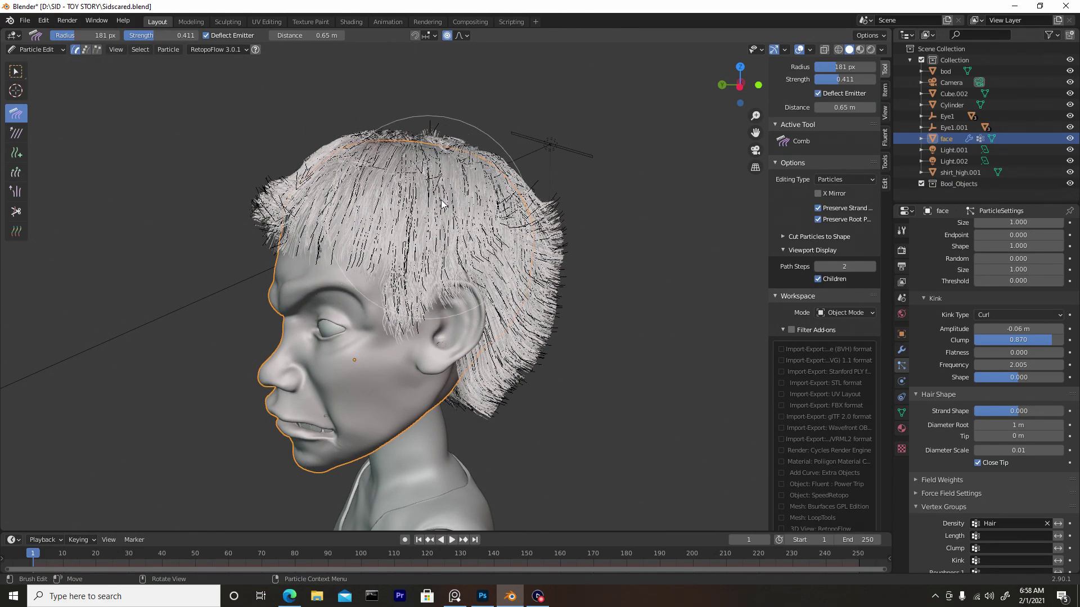
pyautogui.click(85, 50)
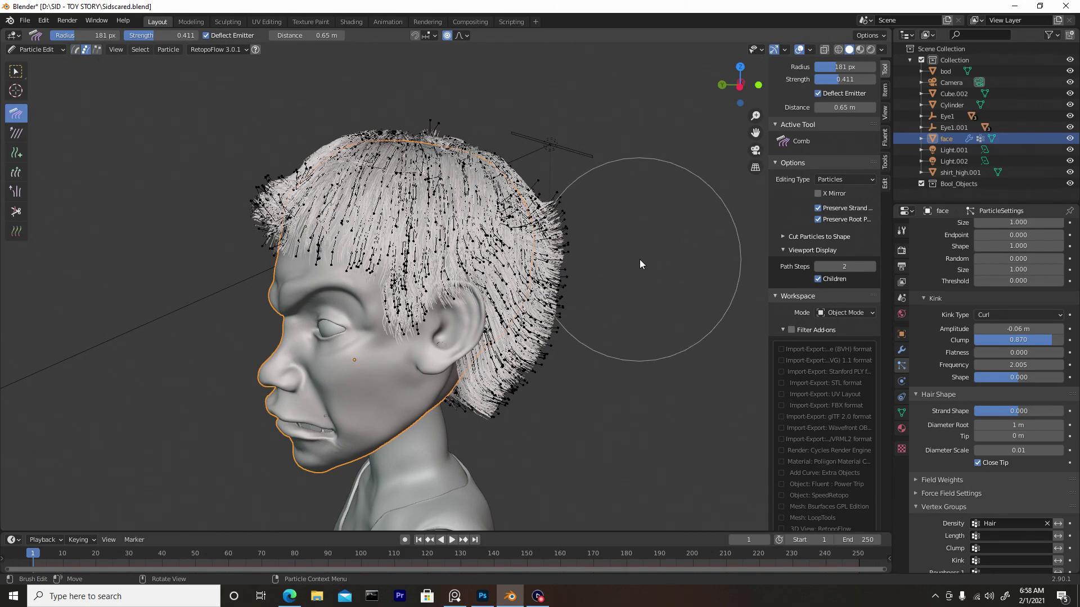
# - Comb the remaining stray hair down over the crown, fringe, sides and back of the head
pyautogui.moveTo(639, 259); pyautogui.dragTo(650, 133, button='middle')
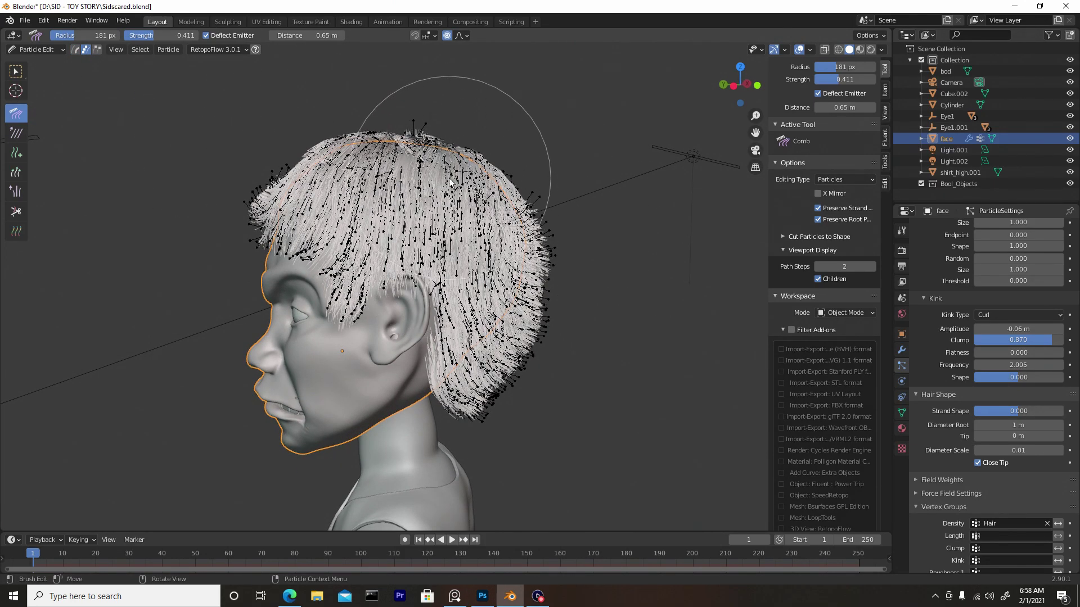
pyautogui.moveTo(458, 140)
pyautogui.mouseDown(button='middle')
pyautogui.moveTo(541, 248)
pyautogui.moveTo(436, 129)
pyautogui.moveTo(423, 231)
pyautogui.moveTo(492, 235)
pyautogui.moveTo(484, 186)
pyautogui.mouseUp(button='middle')
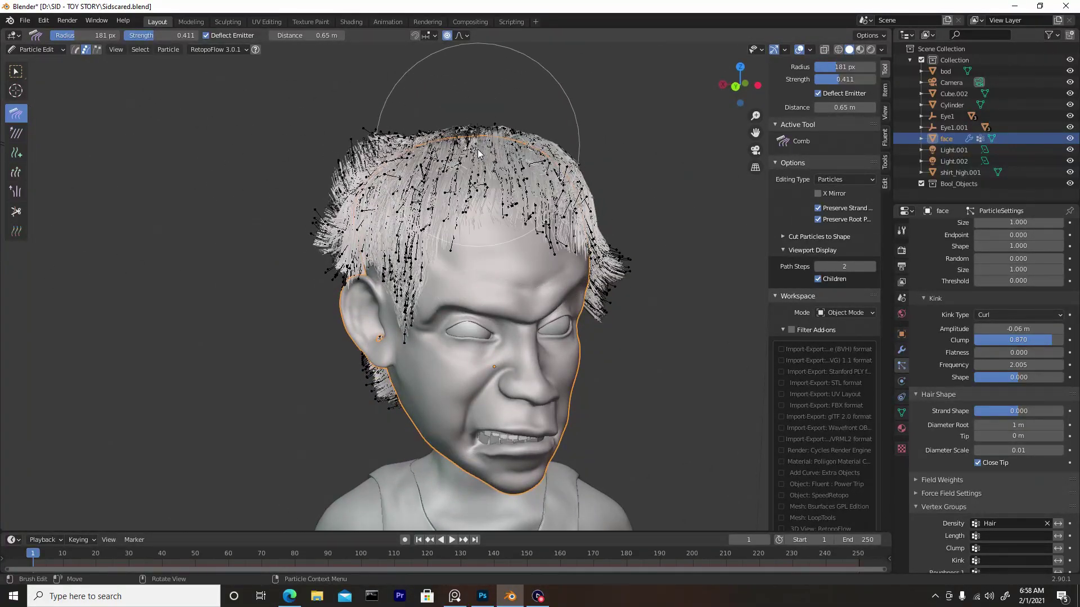
pyautogui.moveTo(477, 150)
pyautogui.mouseDown()
pyautogui.moveTo(475, 229)
pyautogui.moveTo(472, 152)
pyautogui.moveTo(478, 209)
pyautogui.moveTo(525, 148)
pyautogui.moveTo(533, 204)
pyautogui.moveTo(352, 194)
pyautogui.mouseUp()
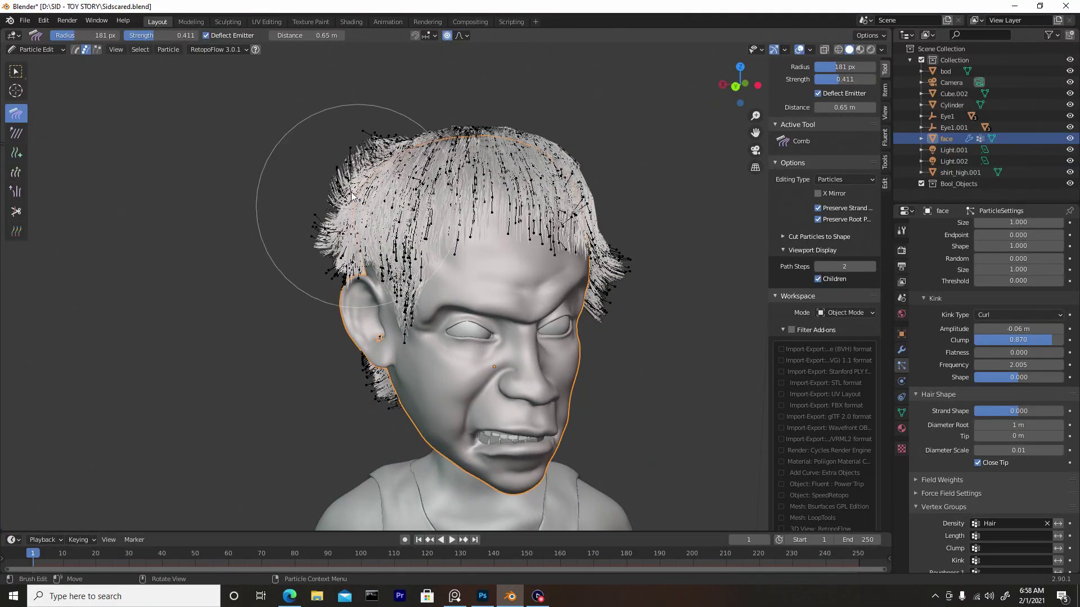
pyautogui.moveTo(290, 197); pyautogui.dragTo(390, 149, button='middle')
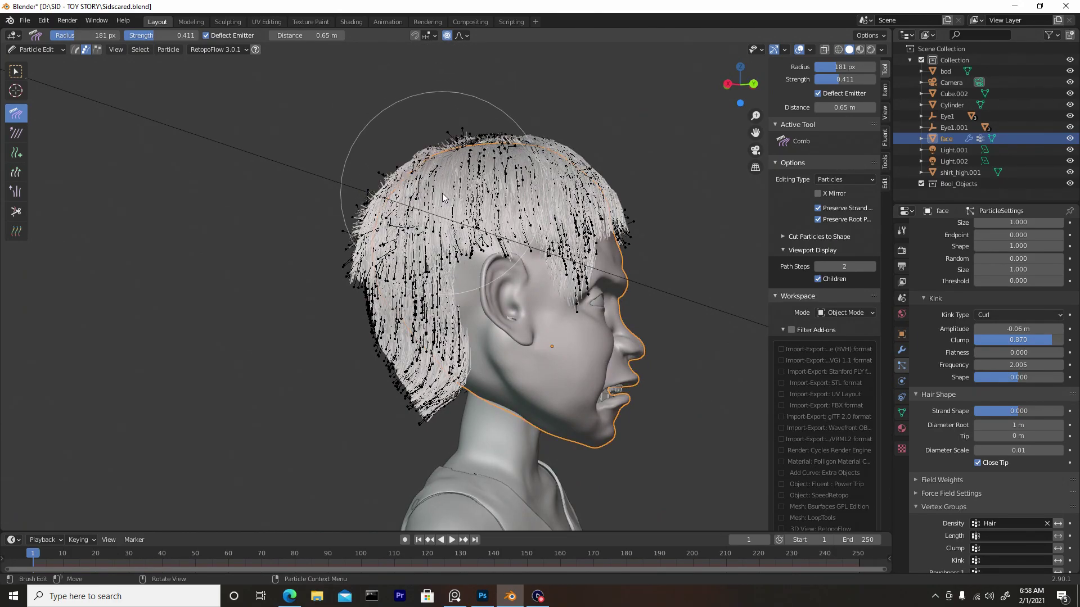
pyautogui.moveTo(323, 248); pyautogui.dragTo(495, 263, button='middle')
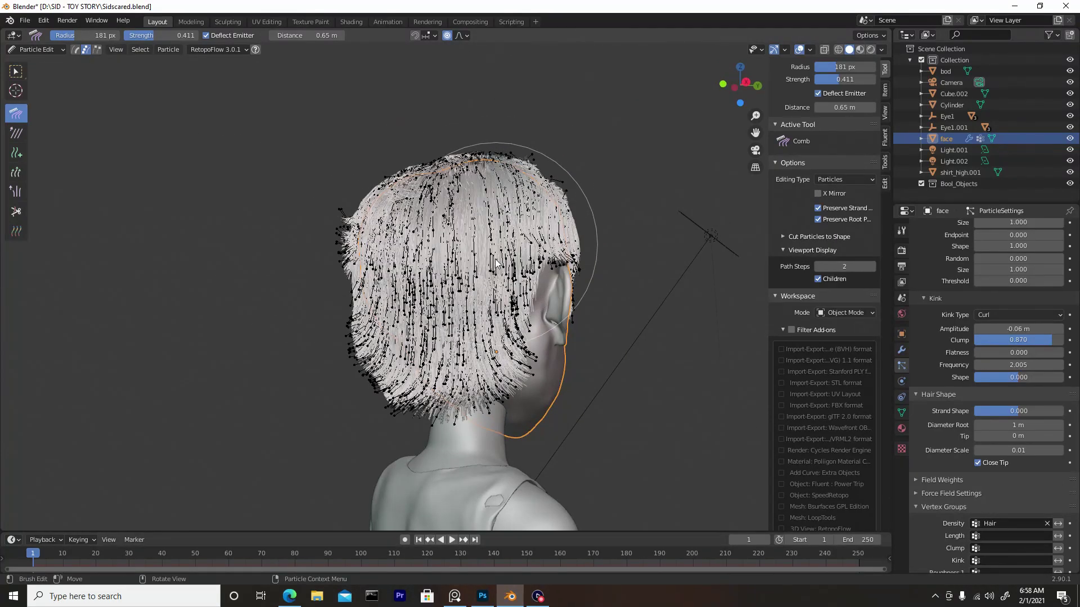
pyautogui.moveTo(495, 262)
pyautogui.mouseDown()
pyautogui.moveTo(492, 376)
pyautogui.moveTo(521, 384)
pyautogui.moveTo(514, 368)
pyautogui.moveTo(504, 386)
pyautogui.moveTo(409, 384)
pyautogui.moveTo(381, 387)
pyautogui.mouseUp()
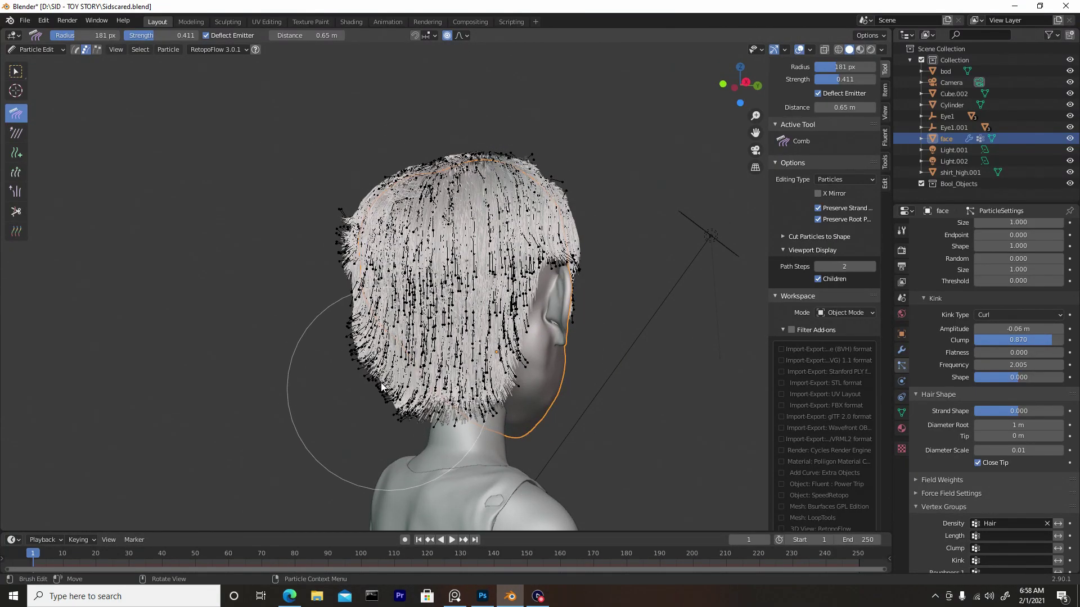
pyautogui.moveTo(323, 285)
pyautogui.mouseDown(button='middle')
pyautogui.moveTo(538, 304)
pyautogui.moveTo(603, 267)
pyautogui.moveTo(598, 296)
pyautogui.moveTo(526, 320)
pyautogui.moveTo(572, 304)
pyautogui.mouseUp(button='middle')
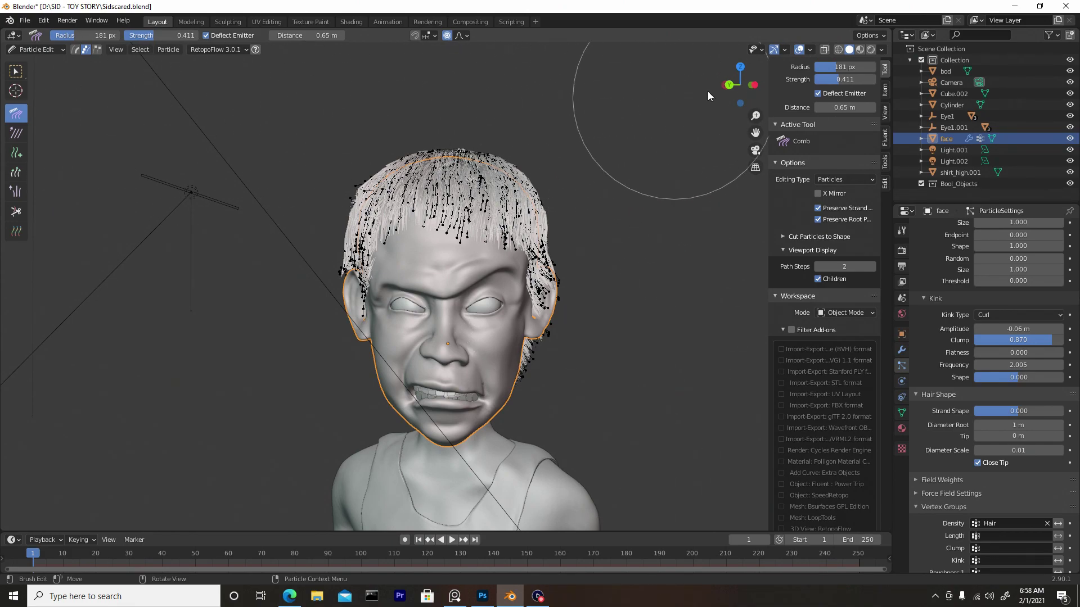
# - Return to Object Mode, deselect the face and preview the combed hair in rendered shading
pyautogui.click(870, 50)
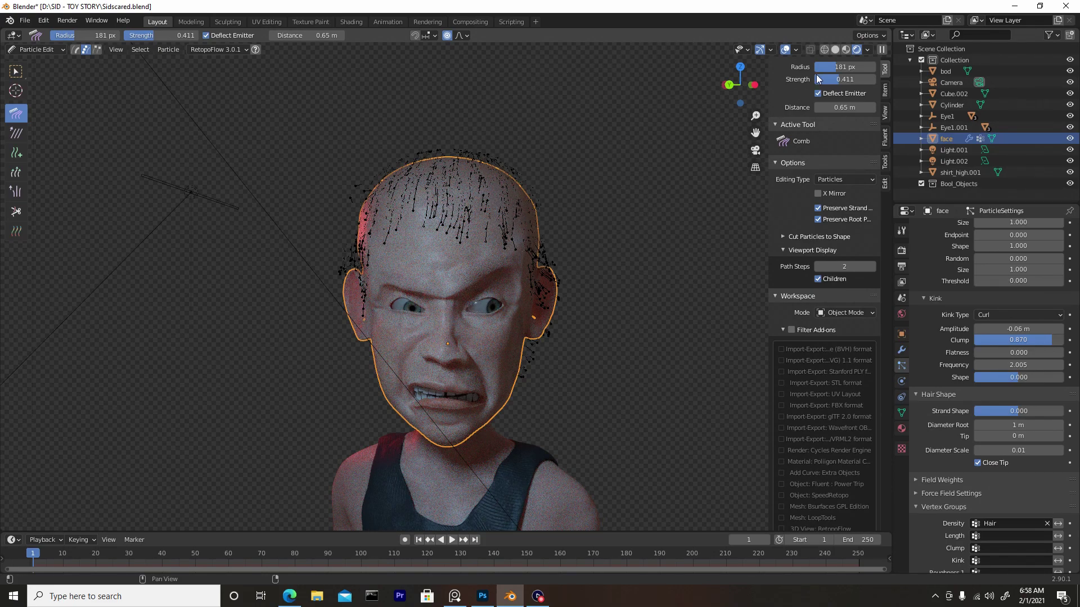
pyautogui.click(836, 49)
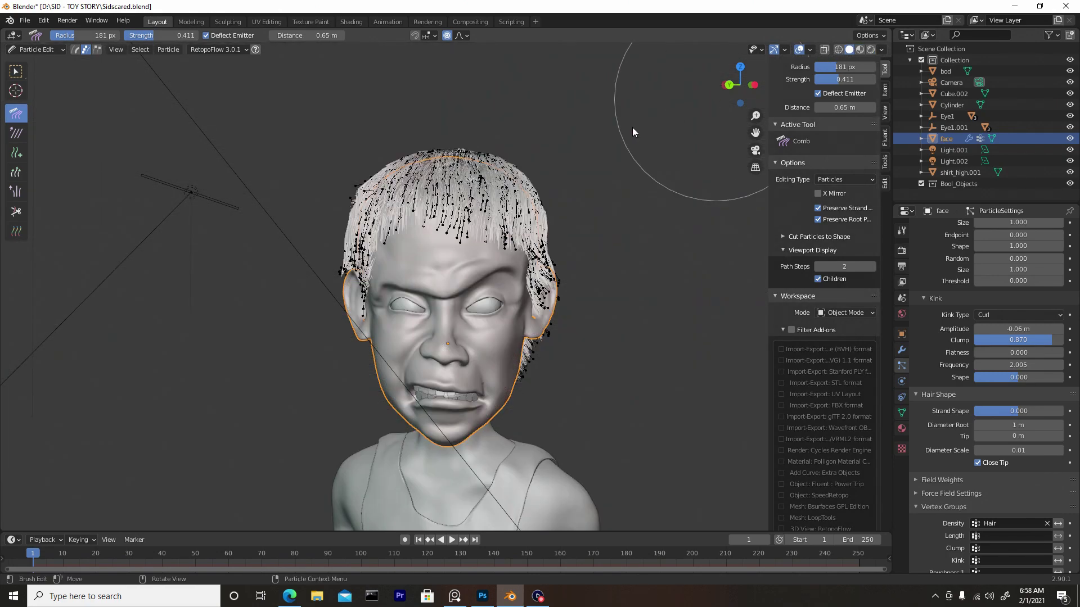
pyautogui.click(40, 49)
pyautogui.click(38, 62)
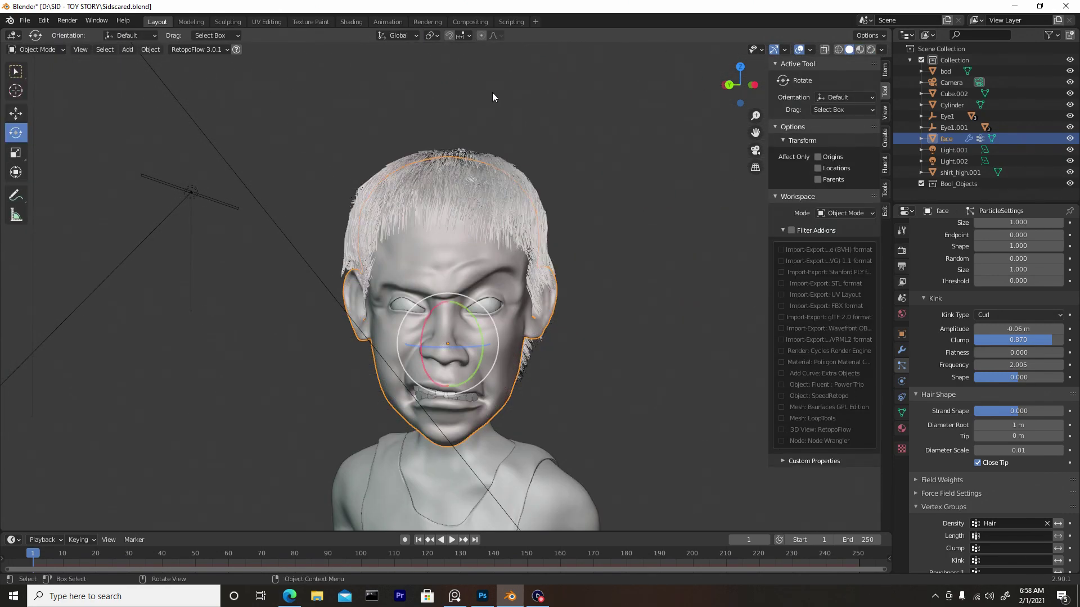
pyautogui.click(492, 92)
pyautogui.click(870, 49)
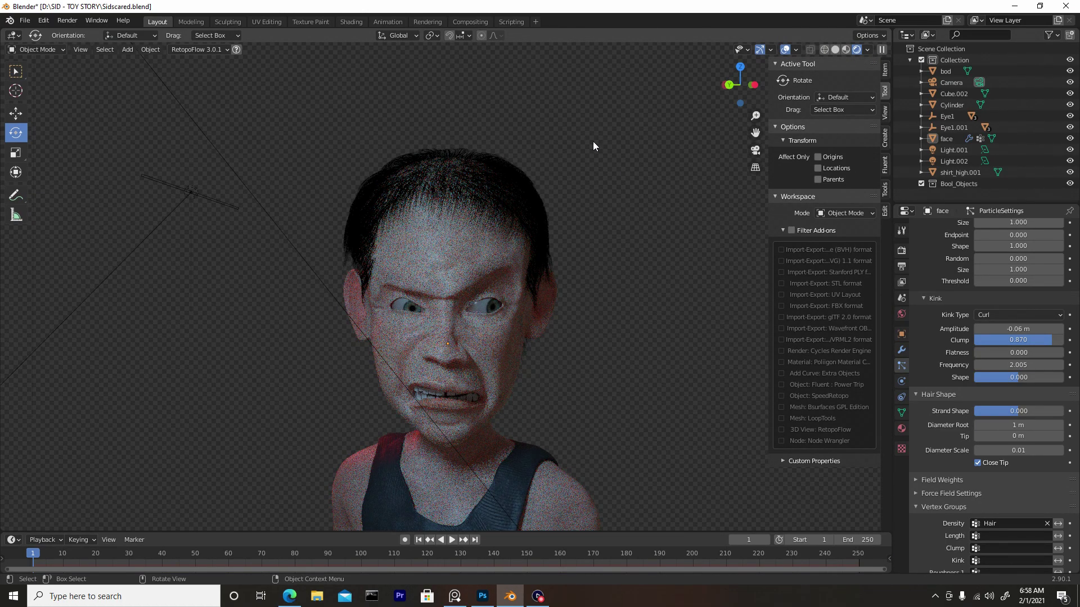
pyautogui.moveTo(593, 165); pyautogui.dragTo(558, 152, button='middle')
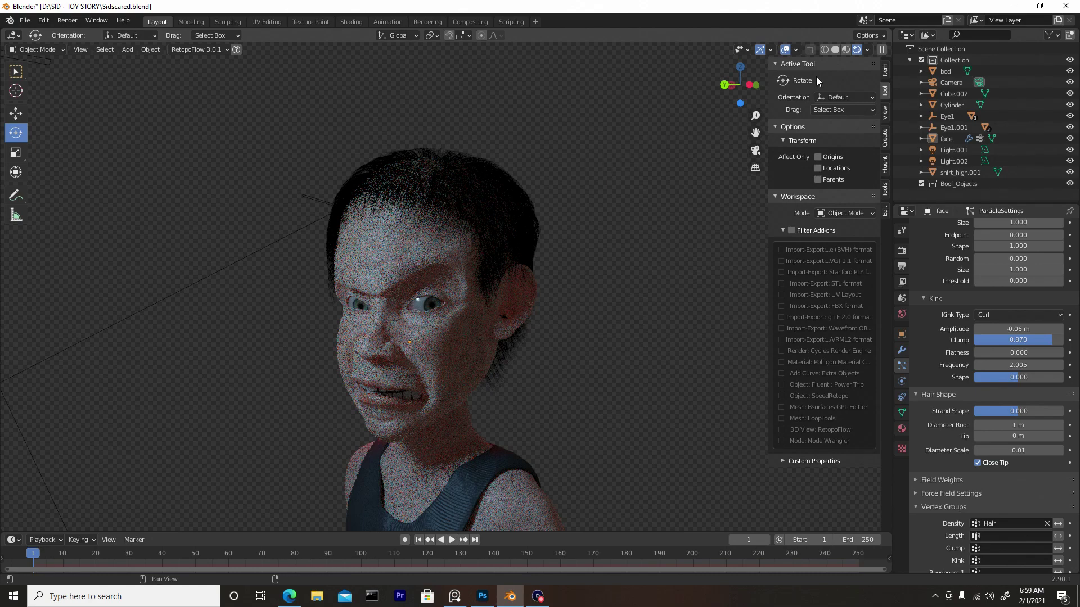
# - Return the viewport to solid shading and hide the sidebar to clear the view of the head
pyautogui.click(835, 50)
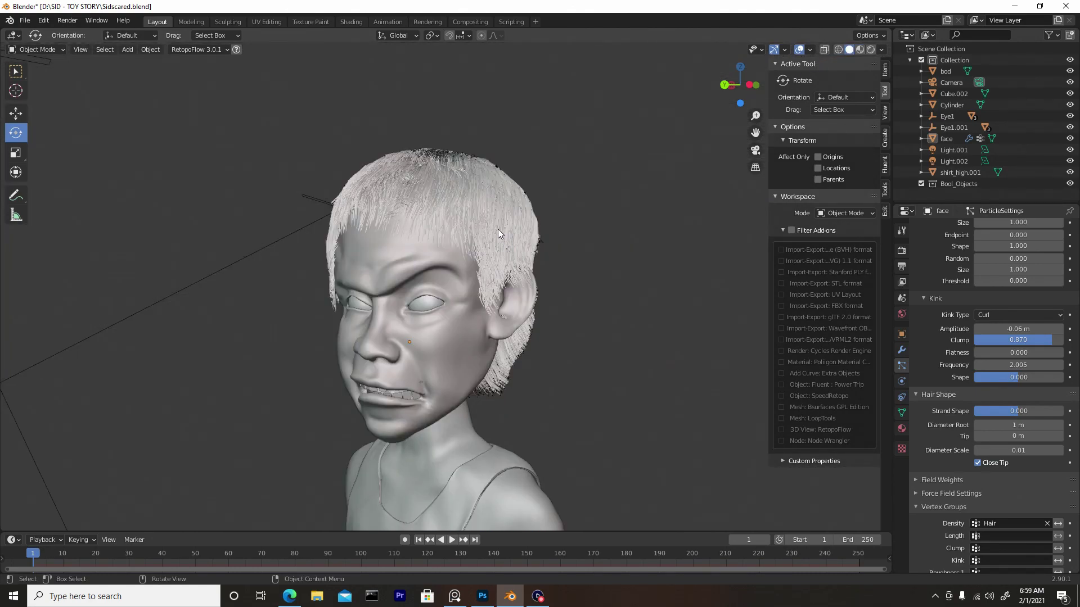
pyautogui.moveTo(435, 188); pyautogui.dragTo(447, 188, button='middle')
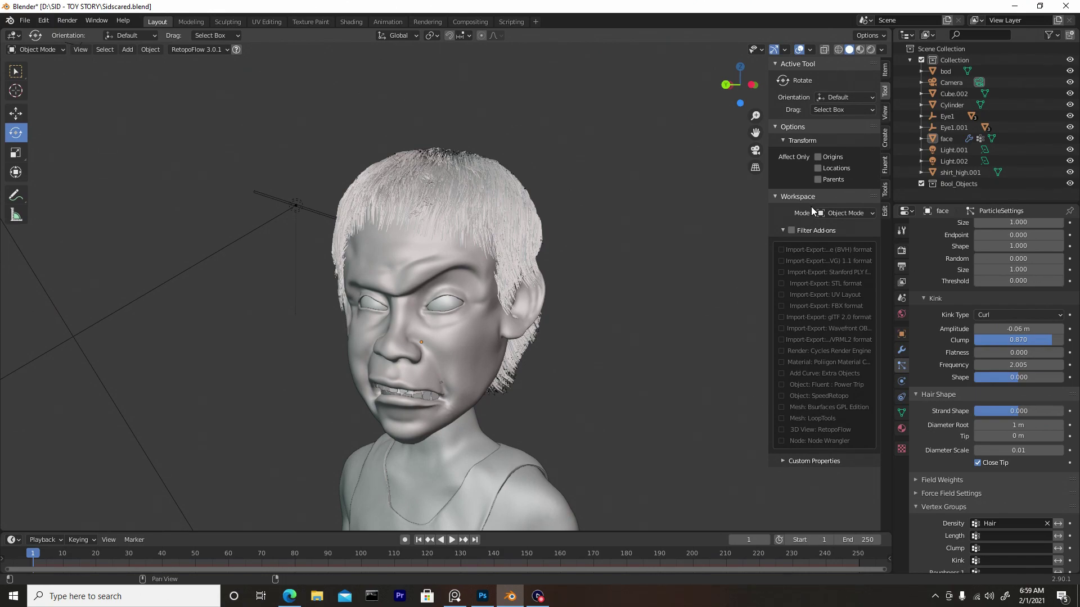
pyautogui.press('n')
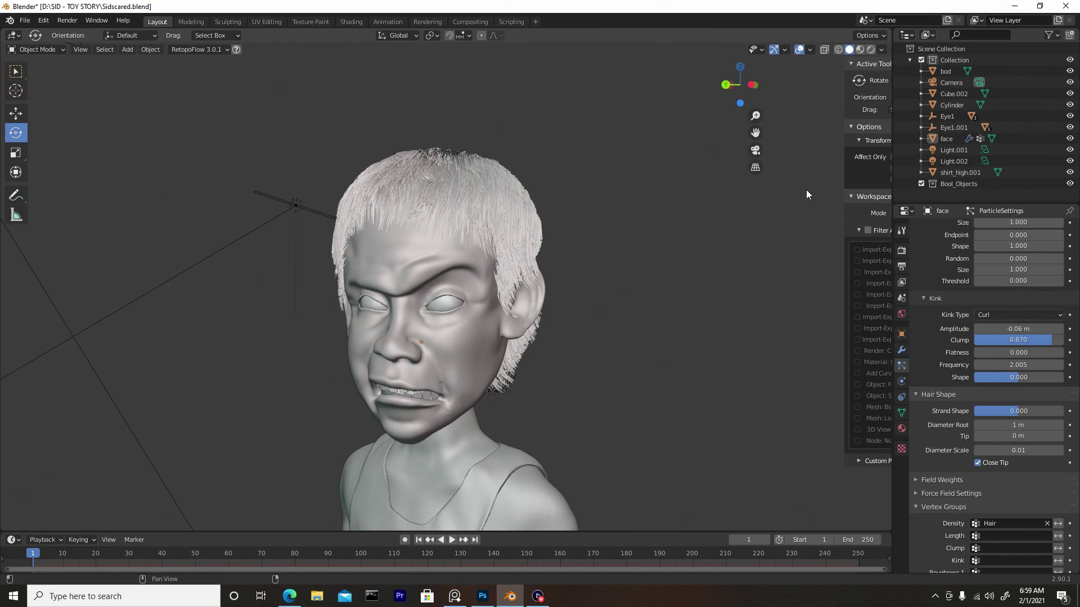
pyautogui.moveTo(504, 281); pyautogui.dragTo(858, 429, button='middle')
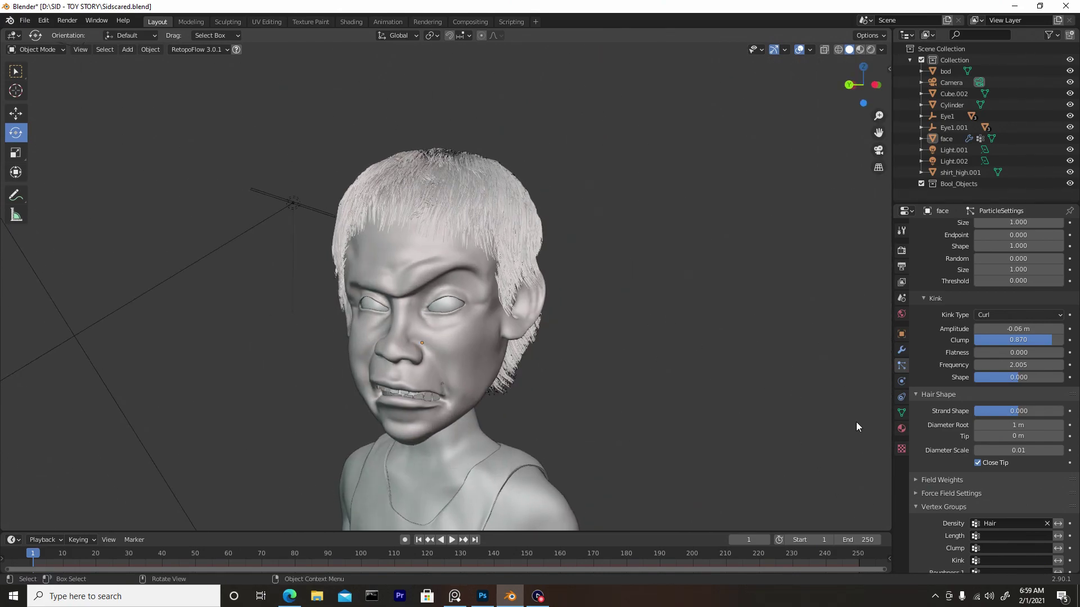
# - Add a second material slot to the face with a new material using the Principled Hair BSDF surface shader
pyautogui.click(901, 429)
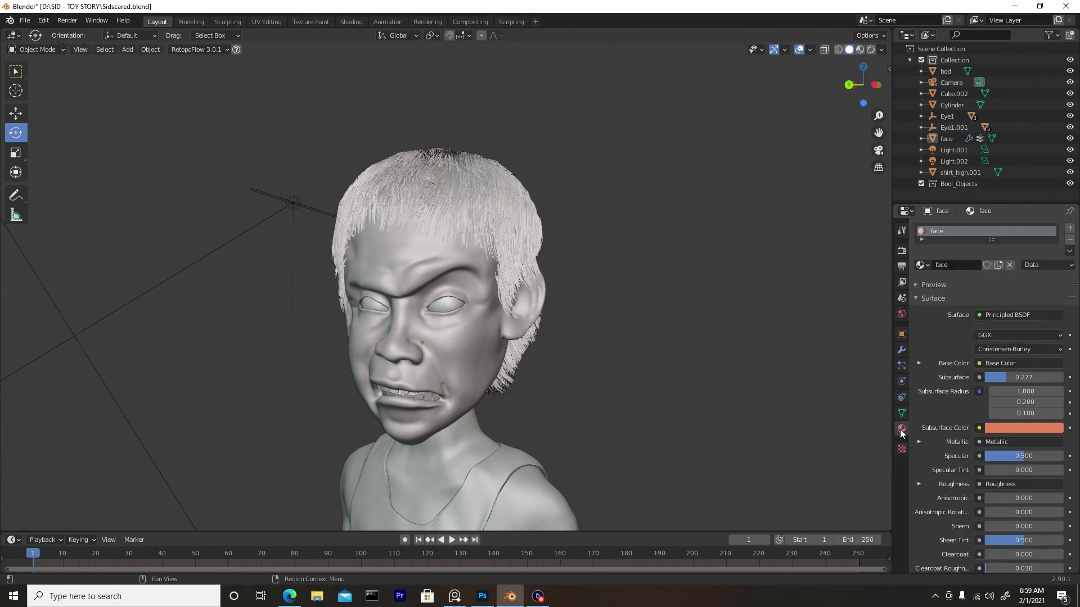
pyautogui.click(1070, 231)
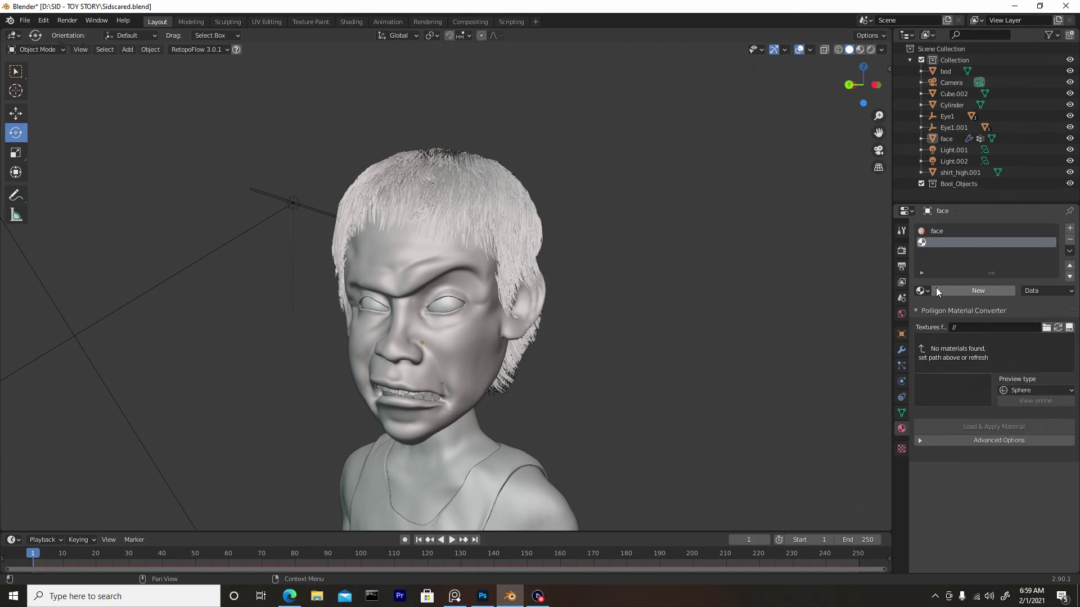
pyautogui.click(965, 295)
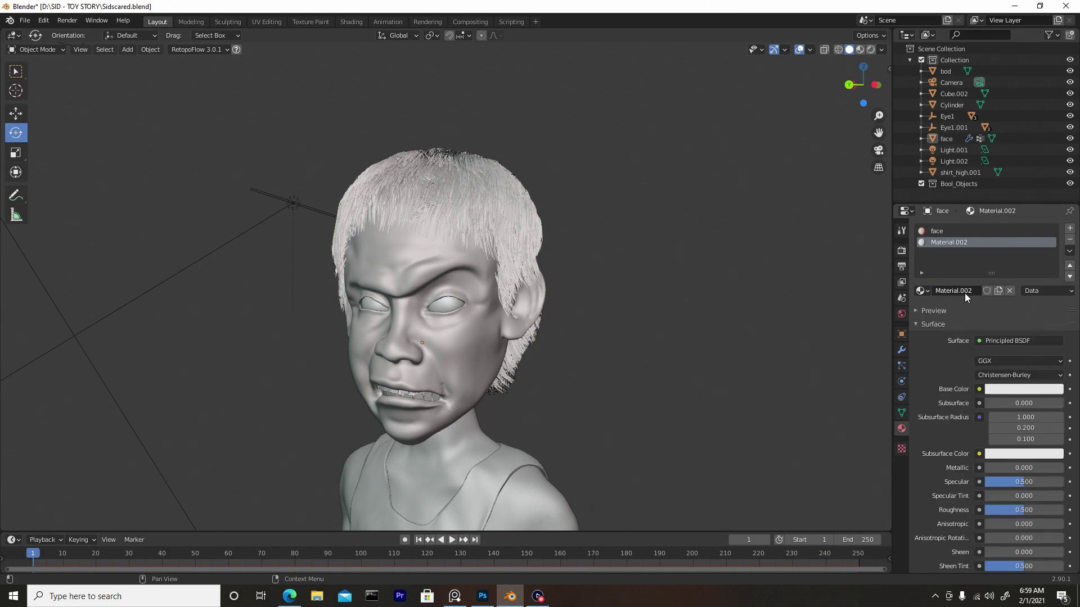
pyautogui.click(1004, 339)
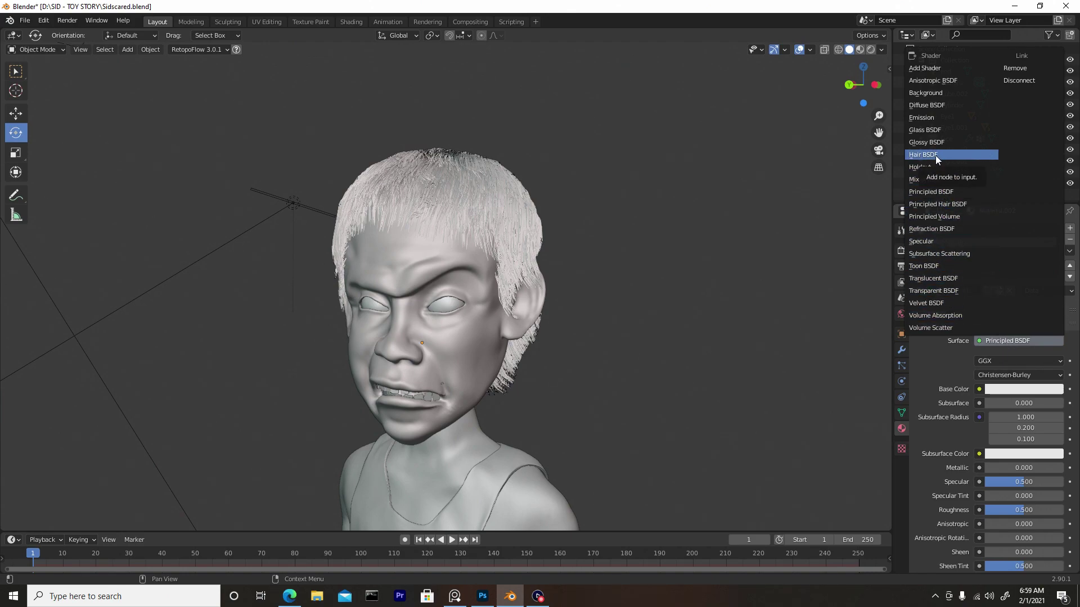
pyautogui.click(944, 207)
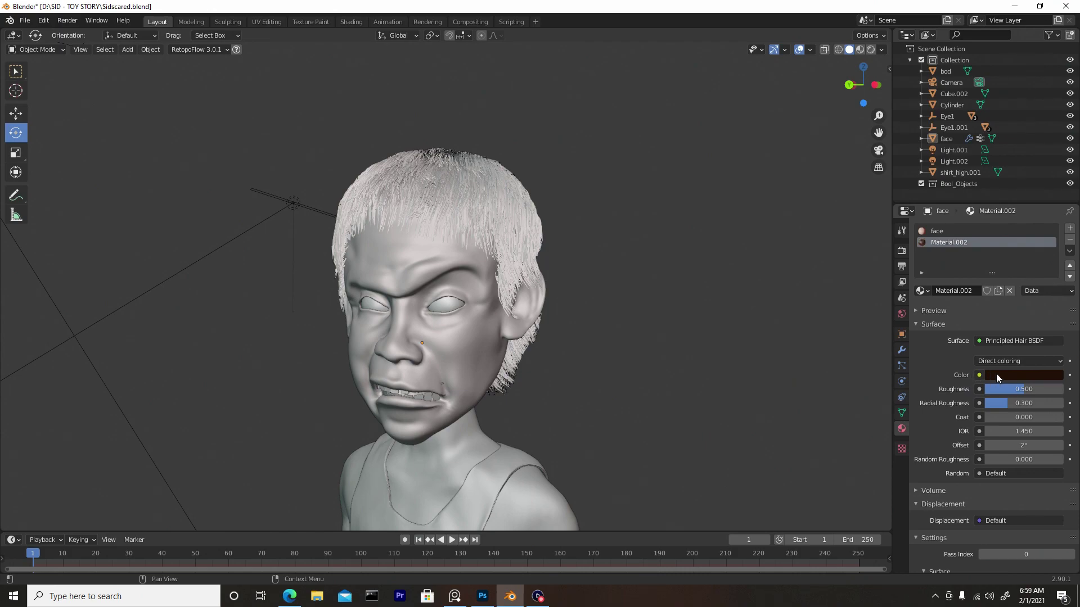
# - Change the hair material's color to a yellowish dark brown and rename the material "tut hair"
pyautogui.click(1014, 375)
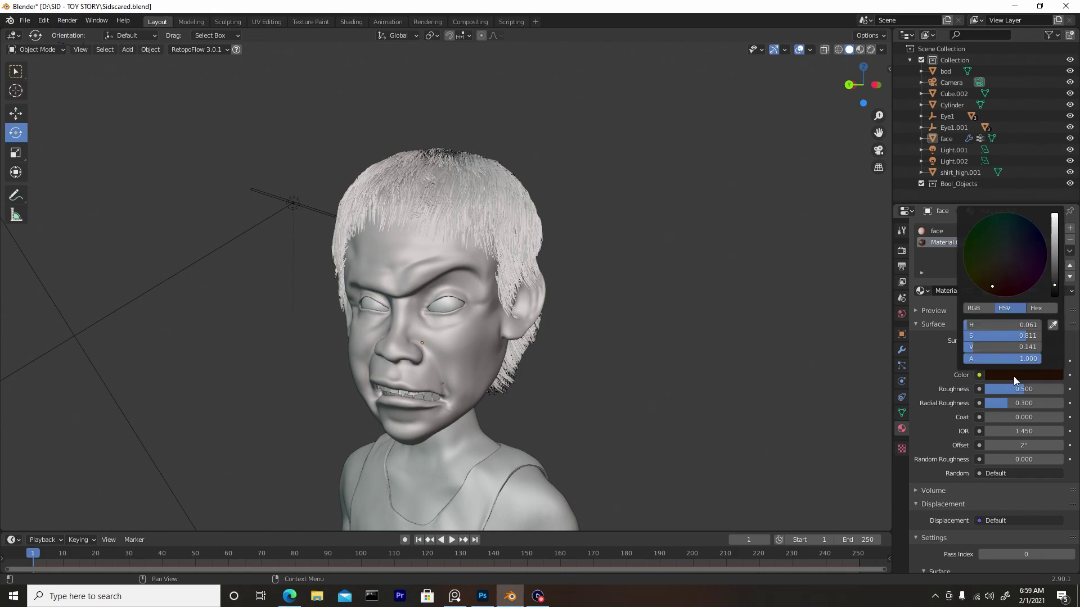
pyautogui.moveTo(1055, 284); pyautogui.dragTo(987, 283)
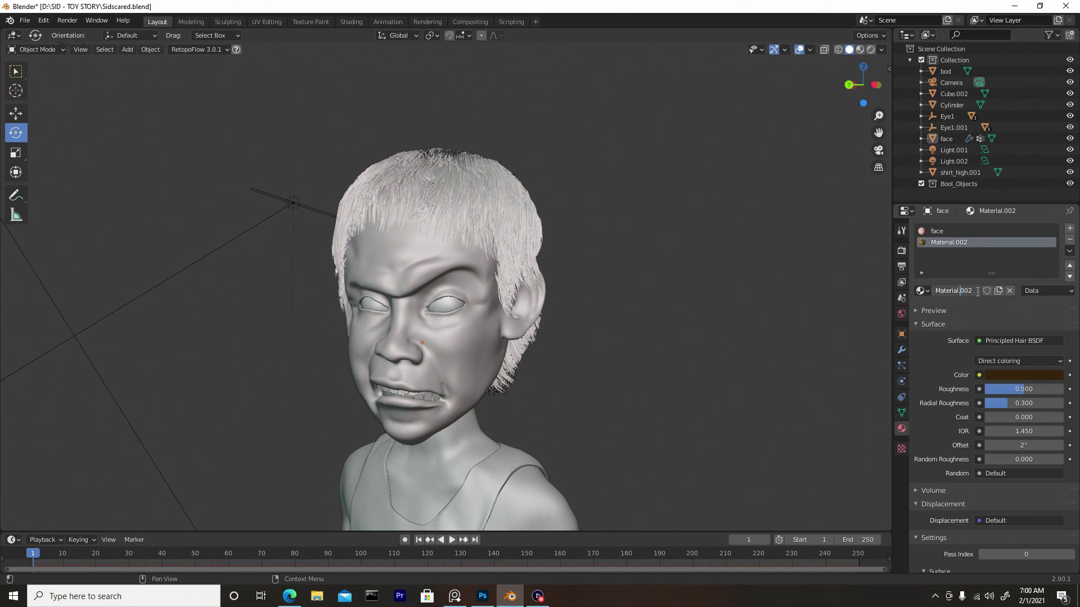
pyautogui.click(933, 291)
pyautogui.write('tut hair')
pyautogui.press('Return')
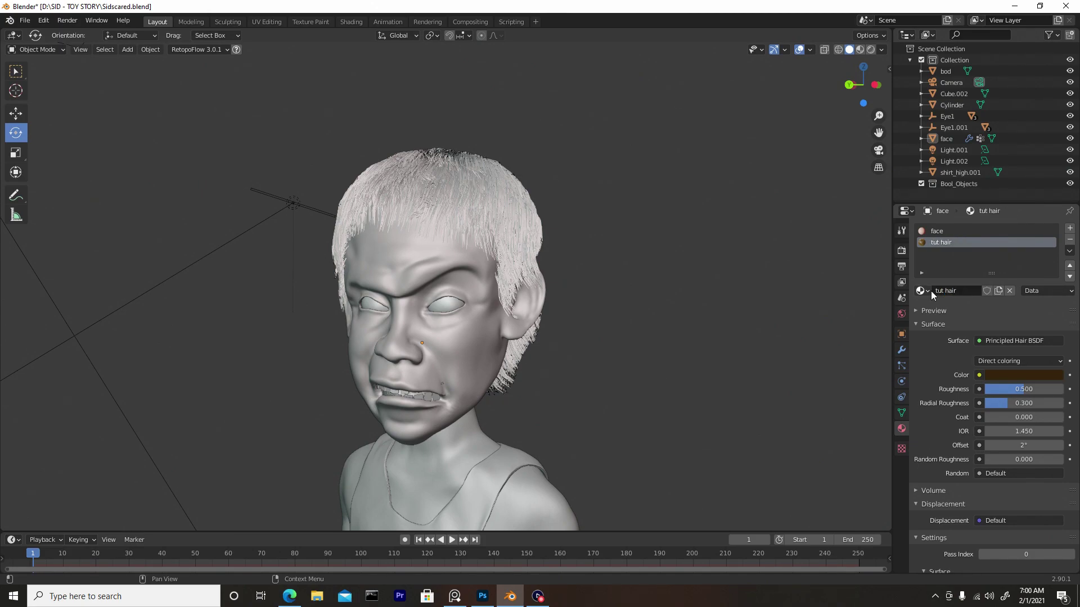
# - Assign the tut hair material to the hair particle system's render settings
pyautogui.click(901, 365)
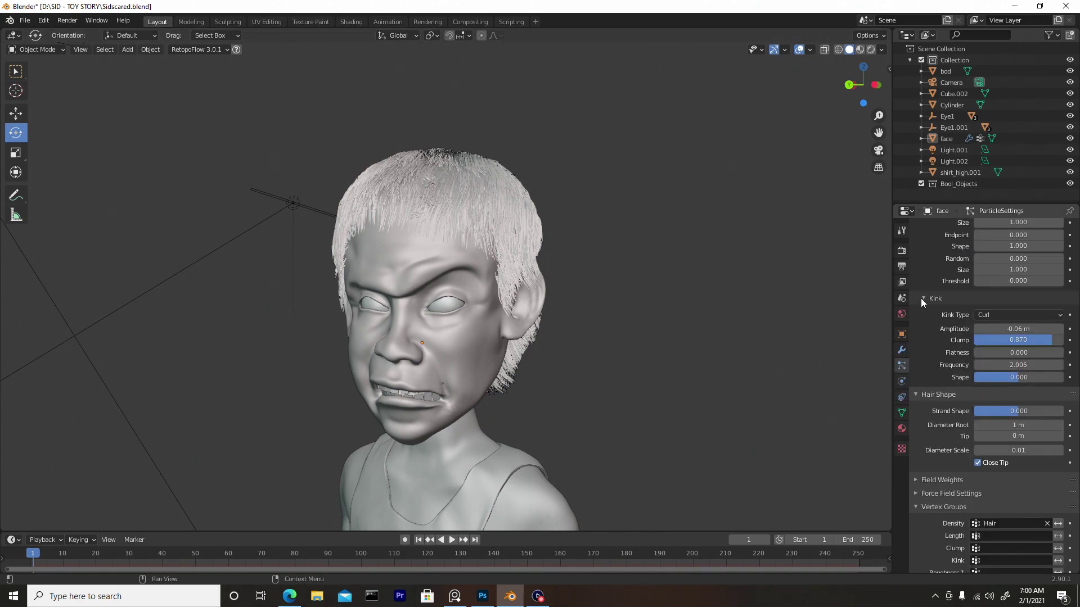
pyautogui.scroll(15, 931, 332)
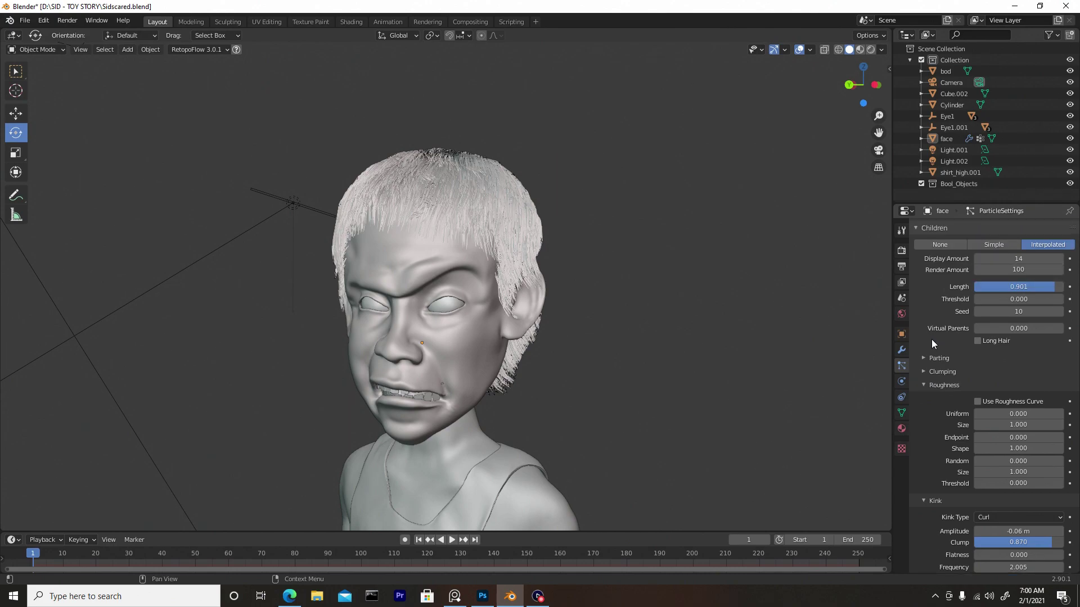
pyautogui.scroll(12, 929, 351)
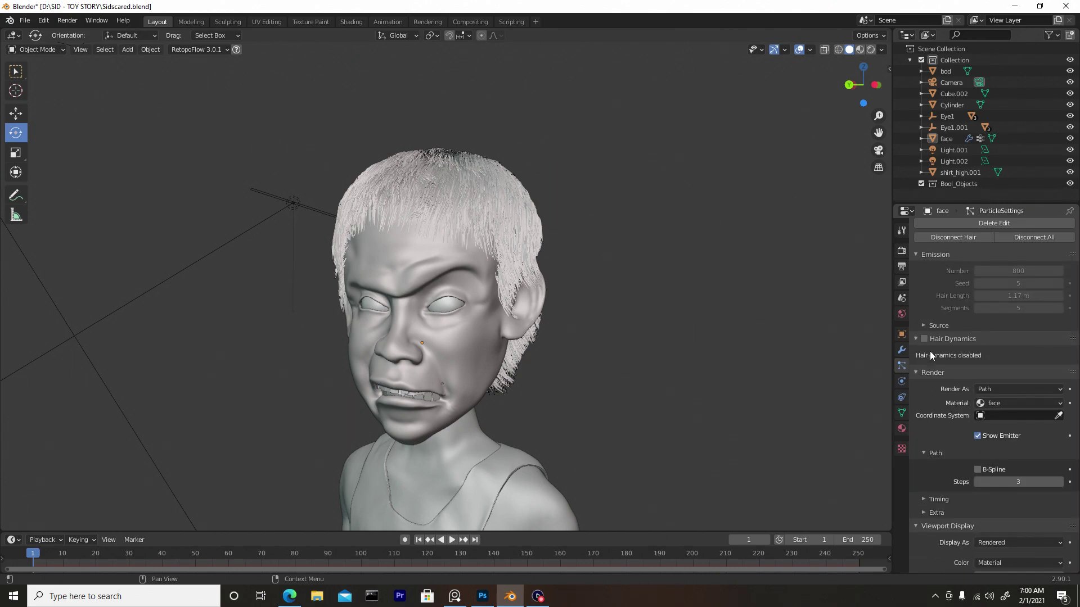
pyautogui.scroll(-2, 944, 435)
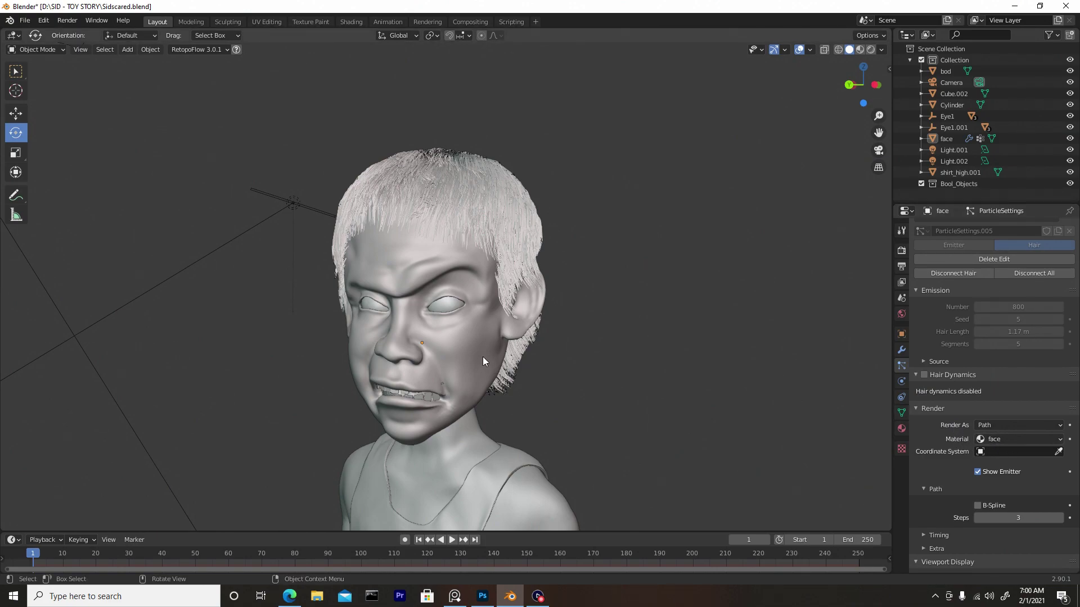
pyautogui.click(1016, 438)
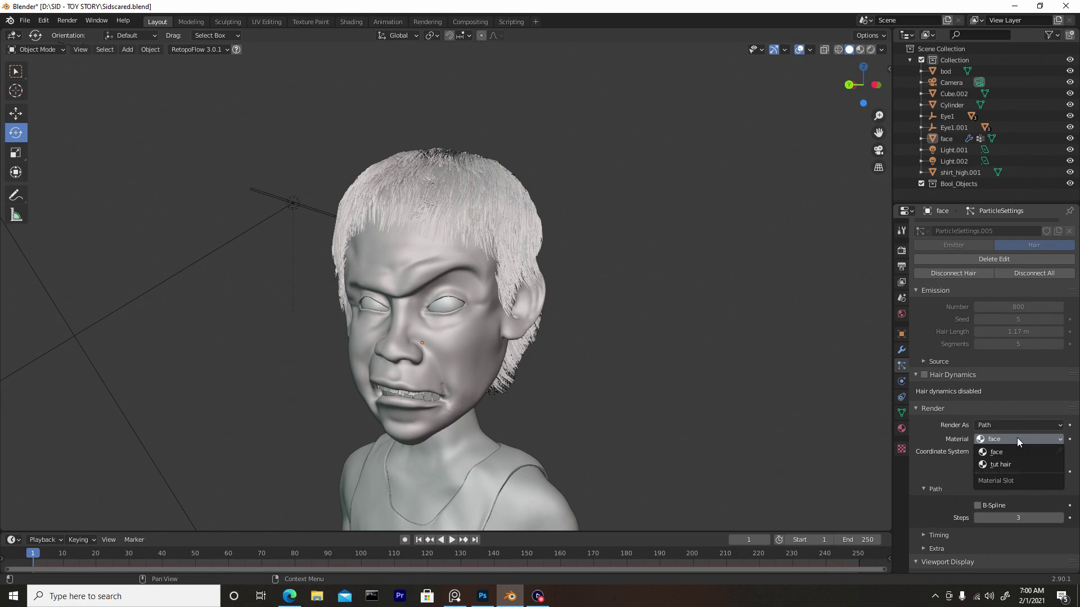
pyautogui.click(1002, 465)
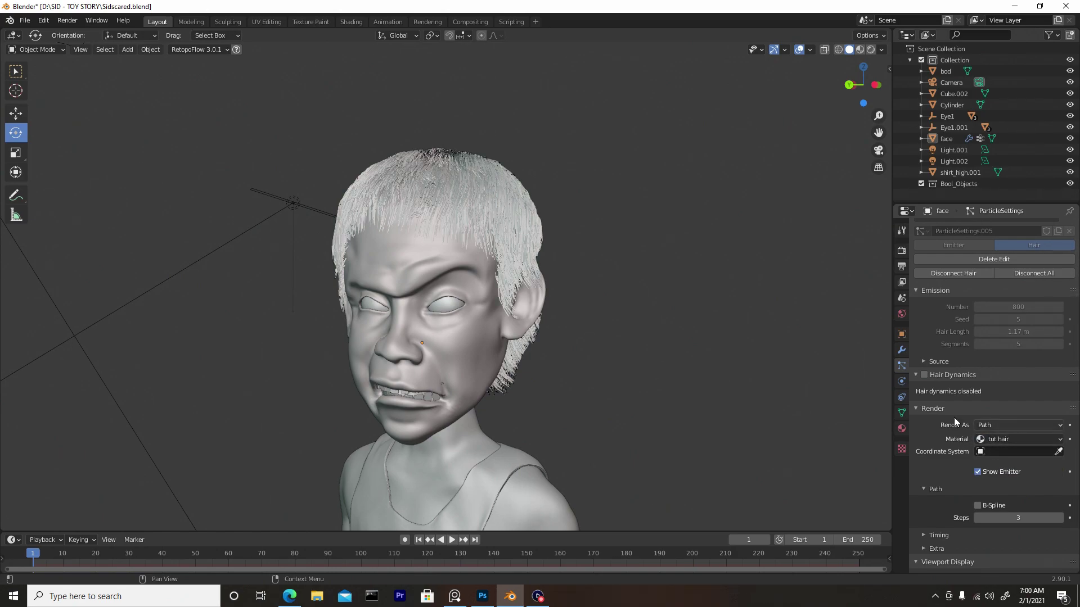
# - Preview the colored hair in rendered shading from the front and the other side of the head
pyautogui.click(870, 50)
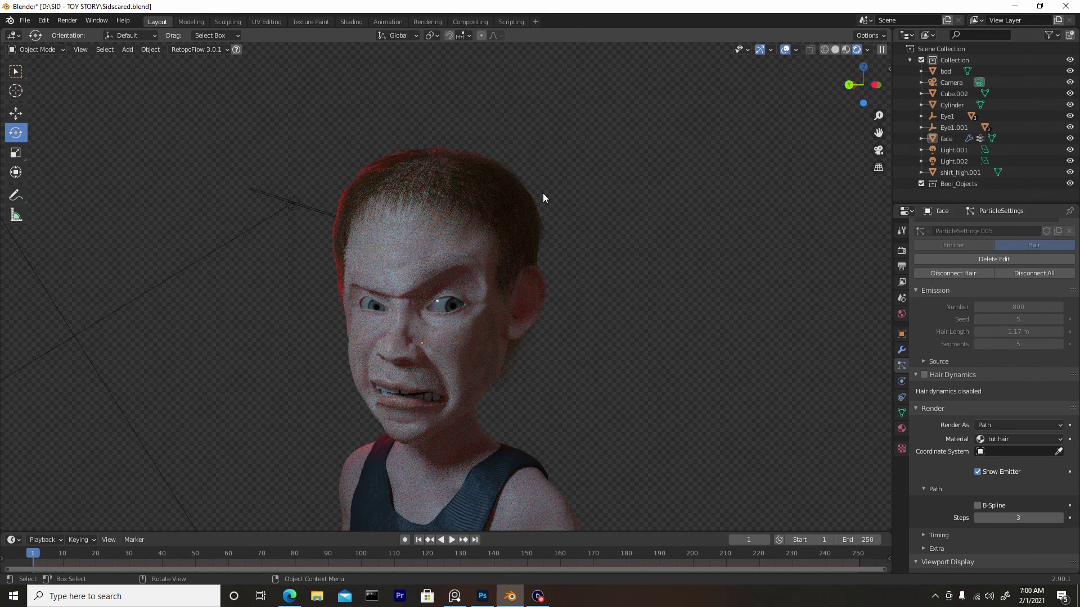
pyautogui.moveTo(542, 193); pyautogui.dragTo(575, 190, button='middle')
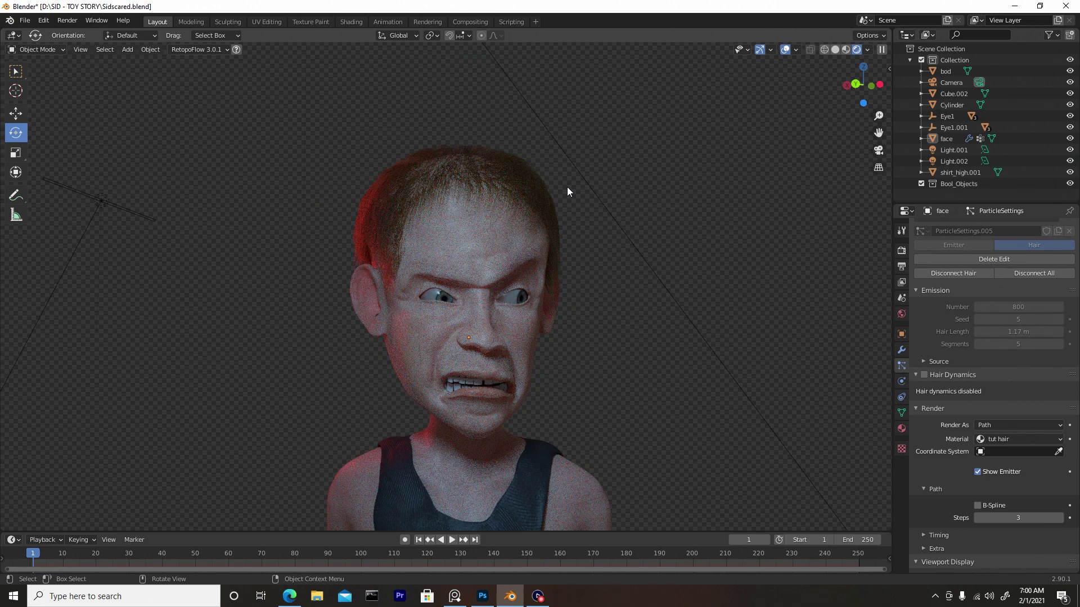
pyautogui.moveTo(565, 183); pyautogui.dragTo(603, 180, button='middle')
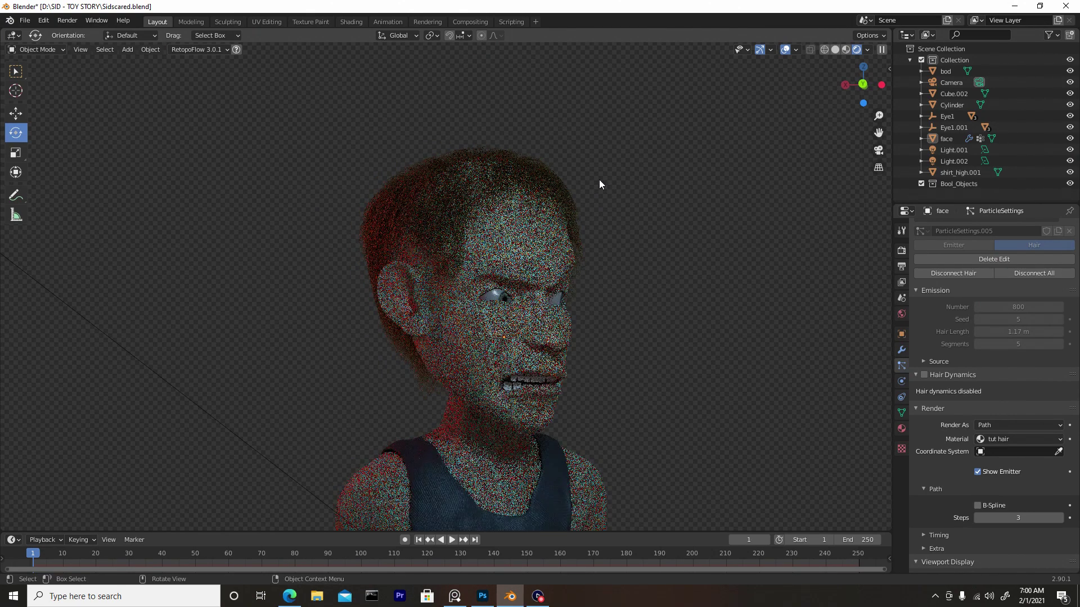